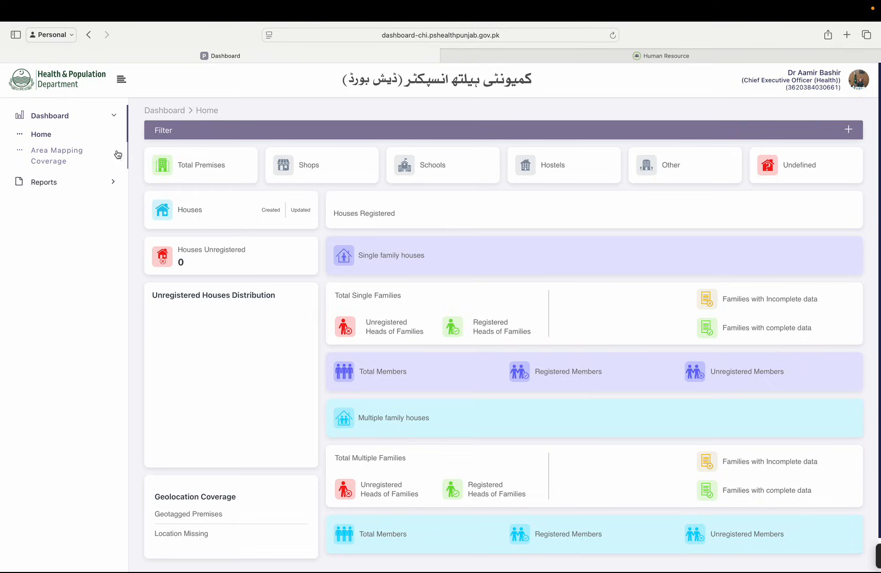
- Open the Area Mapping Coverage page and show its filter options
click(48, 121)
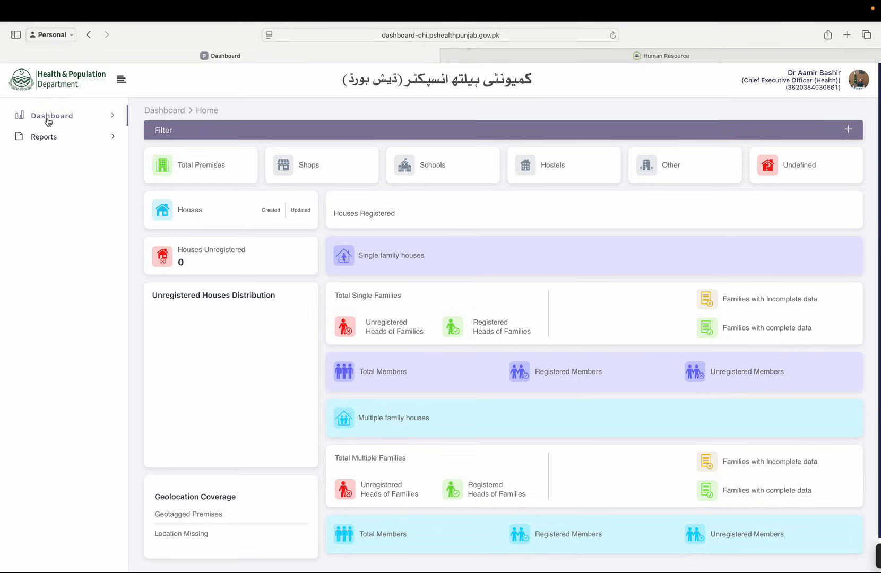
click(113, 117)
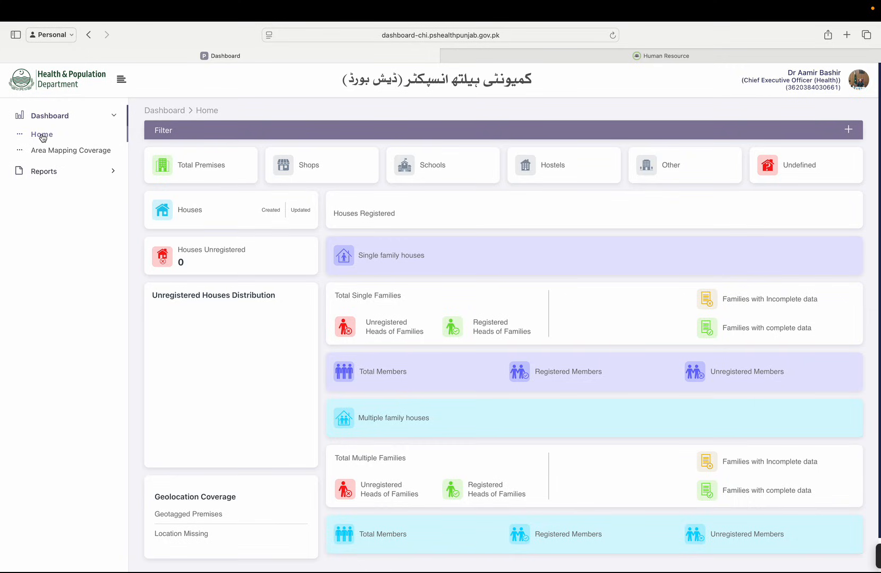
click(76, 158)
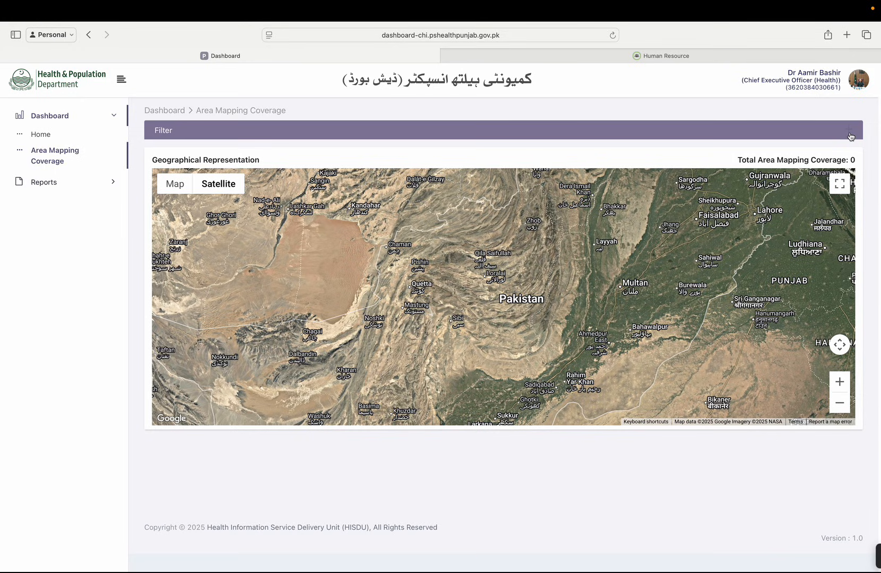
click(851, 137)
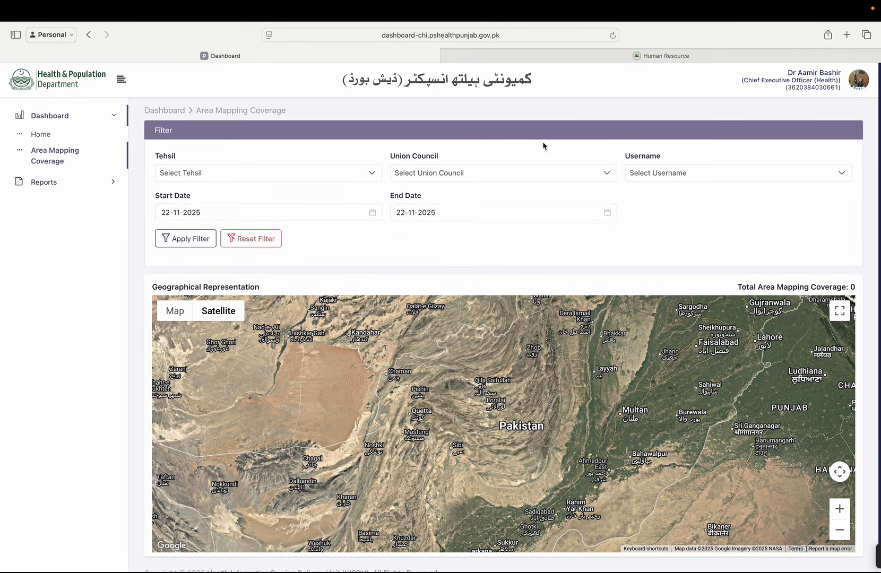
- Select all tehsils, union councils and usernames, and set the start date to 19-11-2025
click(373, 174)
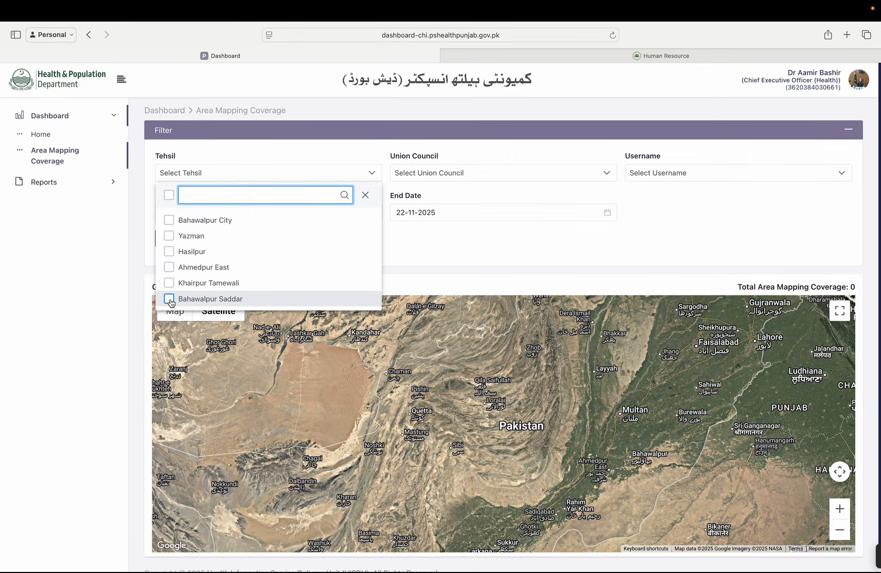
click(169, 195)
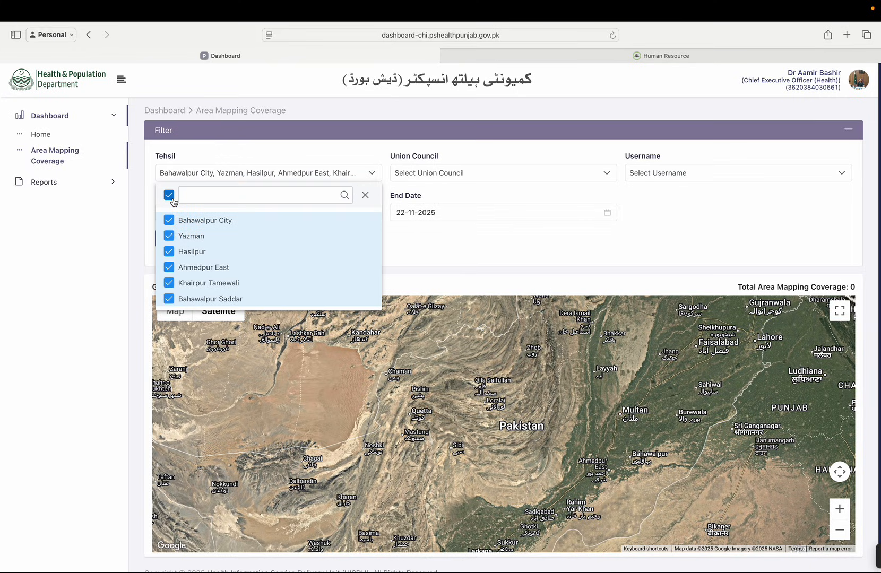
click(609, 173)
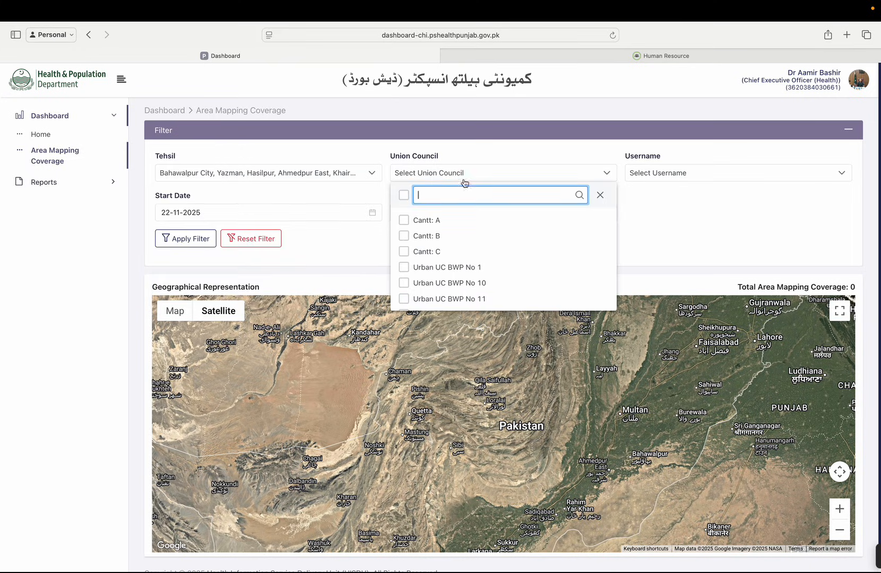
click(404, 196)
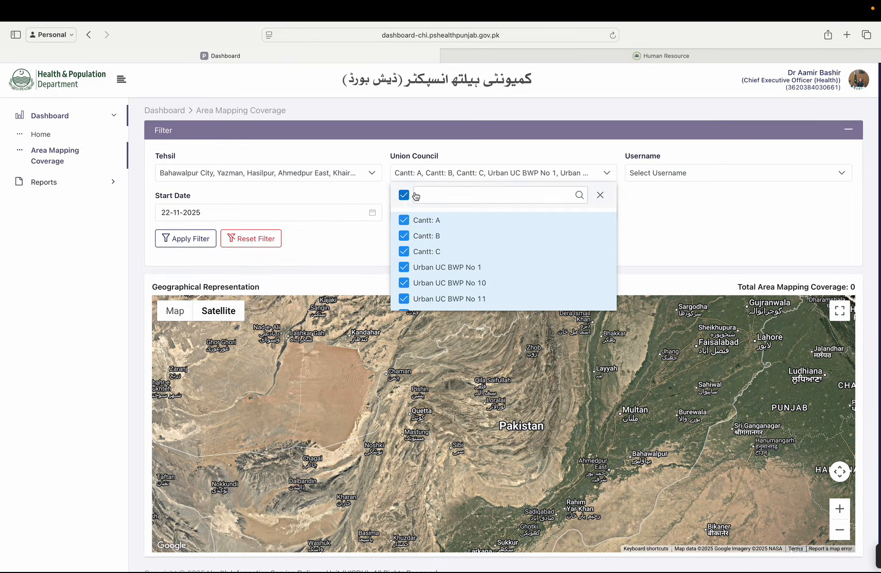
click(700, 179)
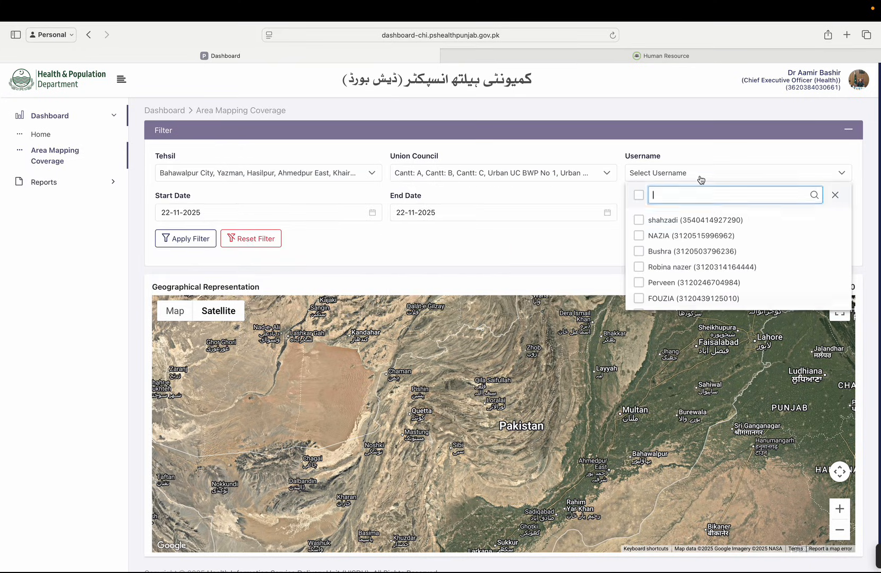
click(638, 197)
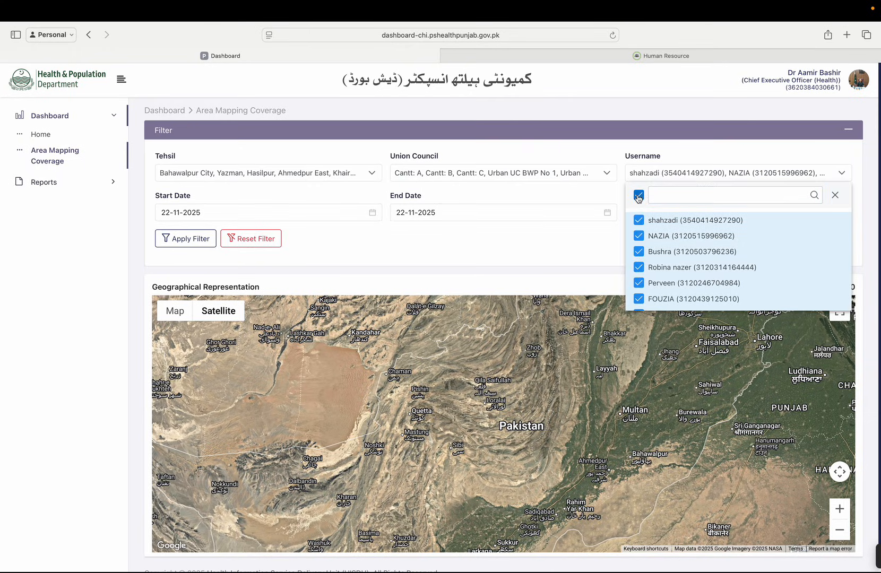
click(373, 212)
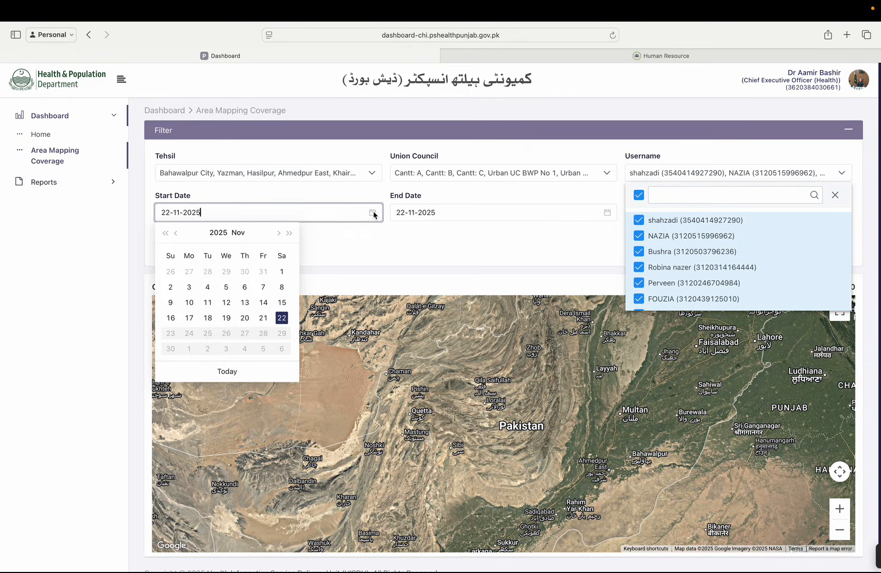
click(230, 321)
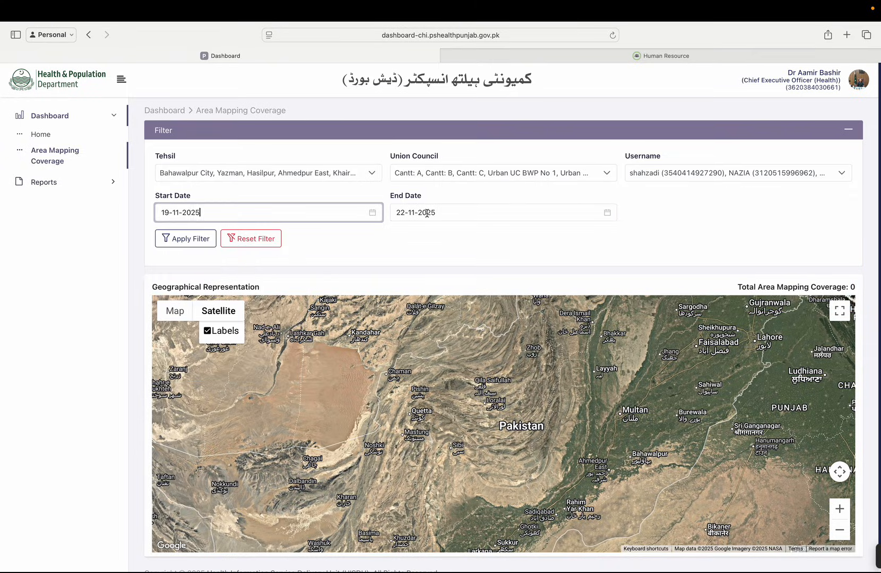
- Apply the filter to plot the 1540 mapped areas and view the map full screen
click(197, 242)
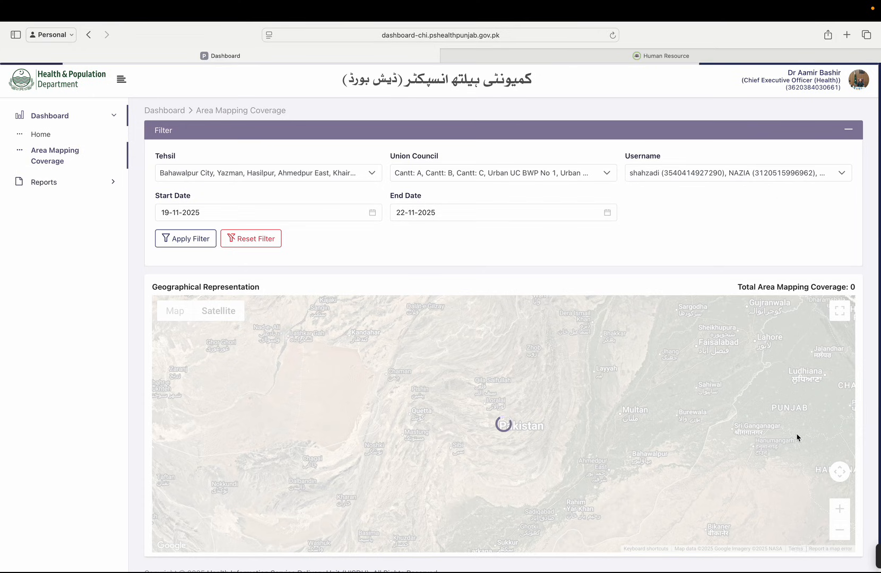
mouse_move(739, 5)
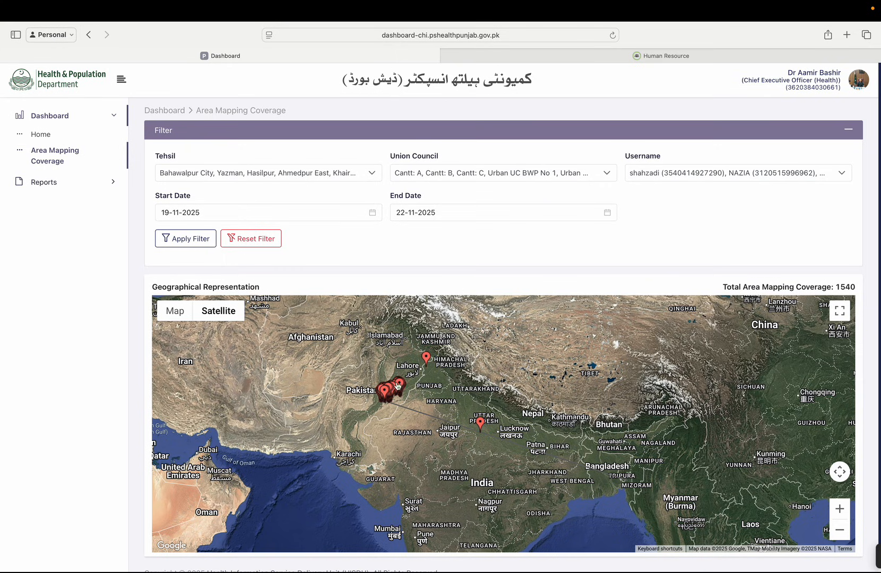
click(841, 313)
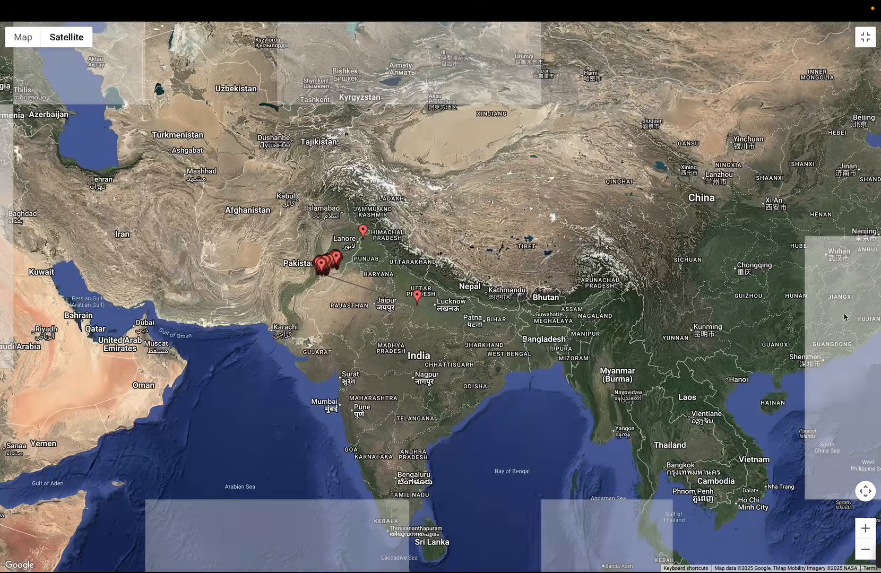
- Zoom the satellite map from Pakistan down to the coloured mapped polygons around Bahawalpur
double_click(865, 528)
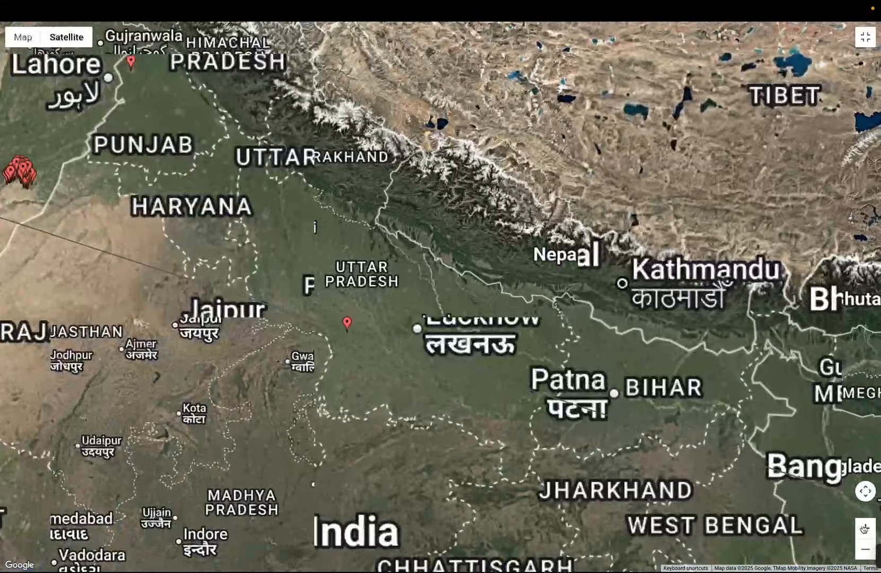
drag(314, 254, 536, 361)
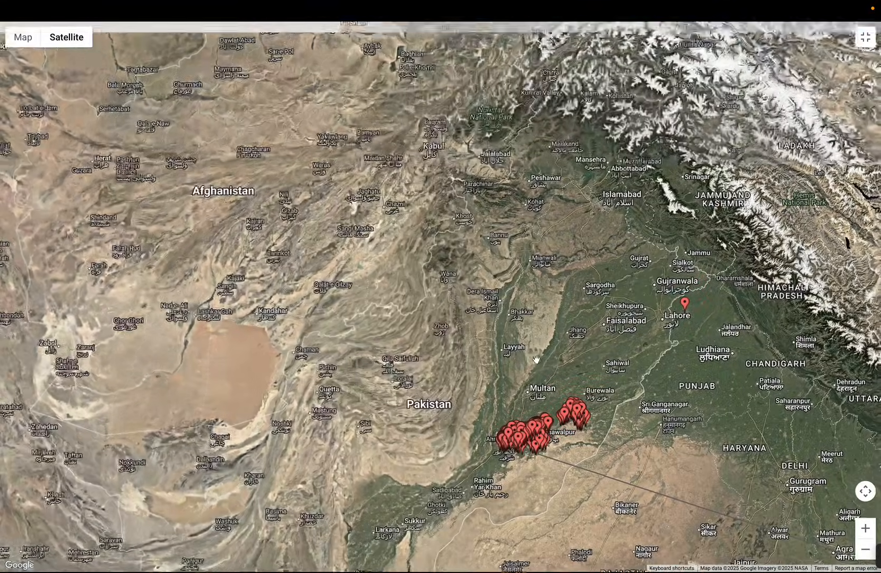
click(868, 531)
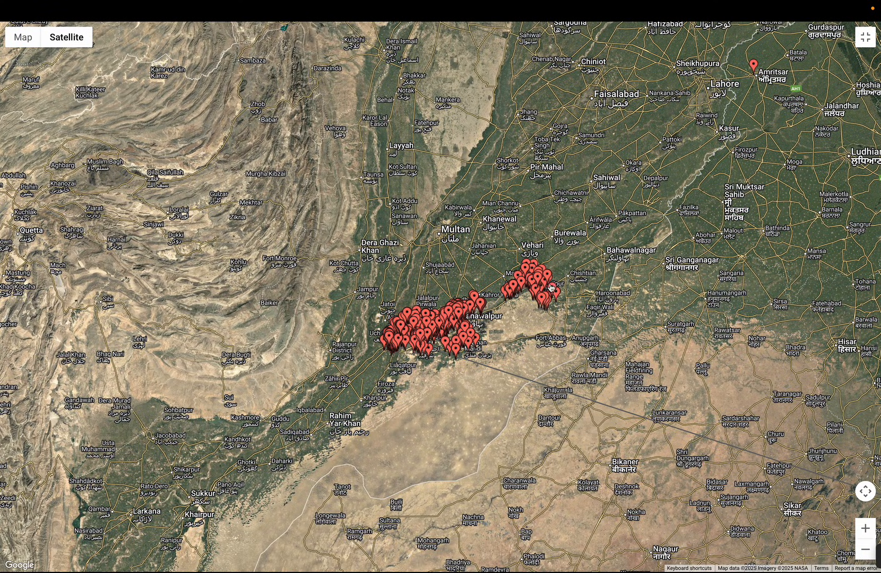
click(864, 529)
click(865, 529)
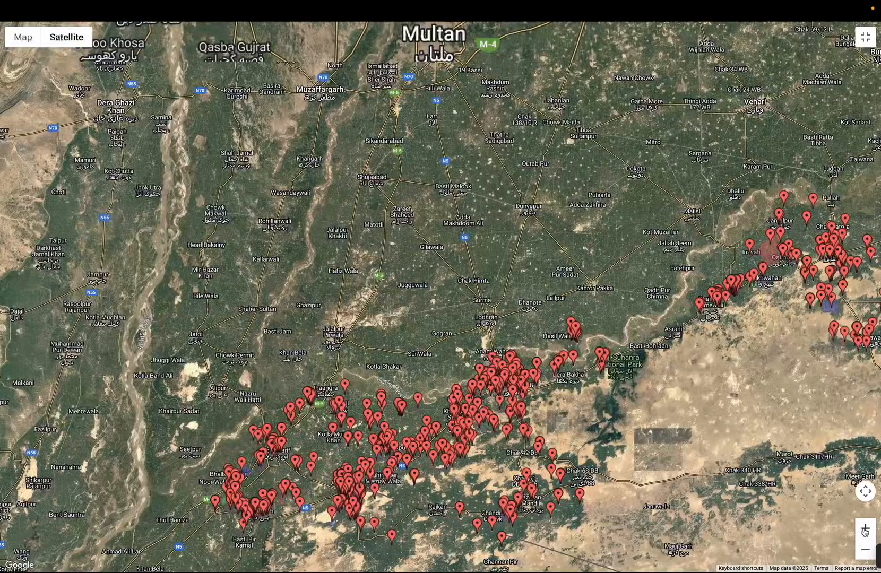
drag(773, 430, 747, 364)
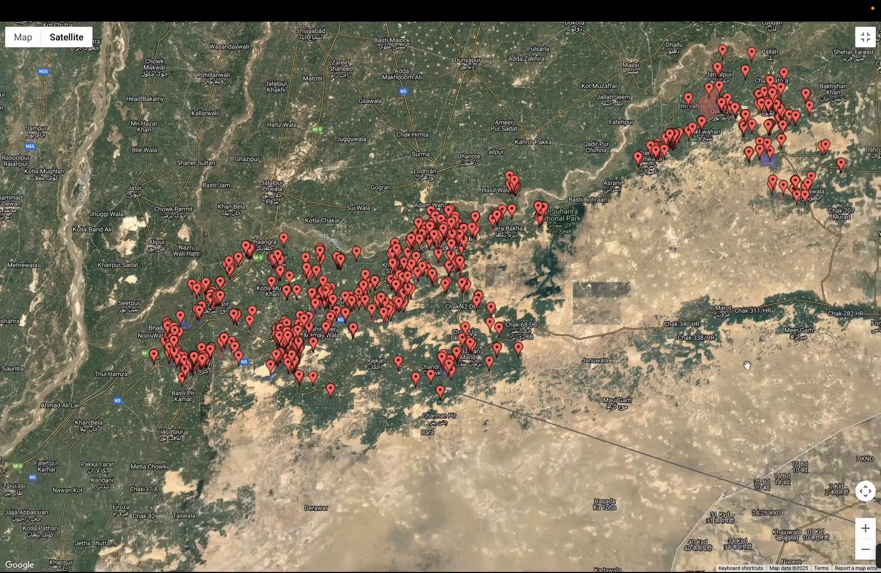
click(865, 529)
click(865, 529)
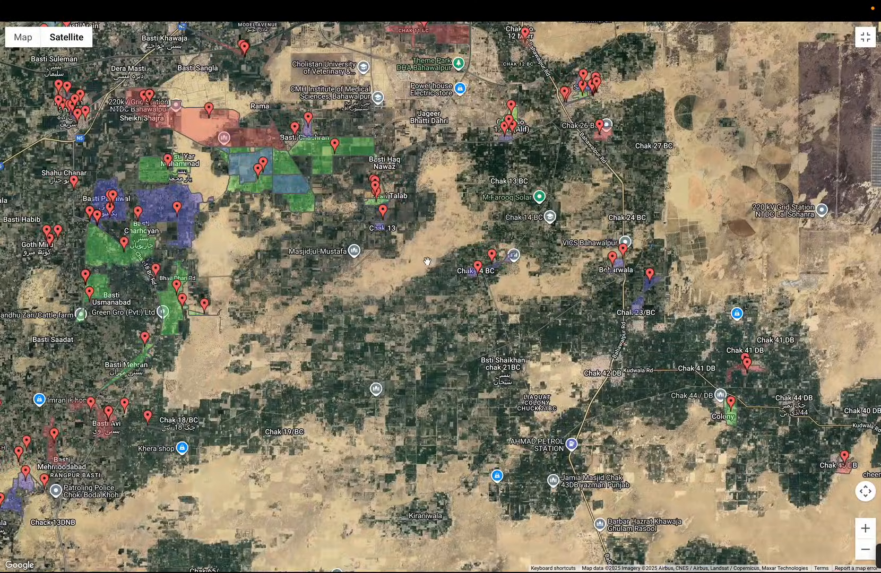
drag(295, 286, 332, 270)
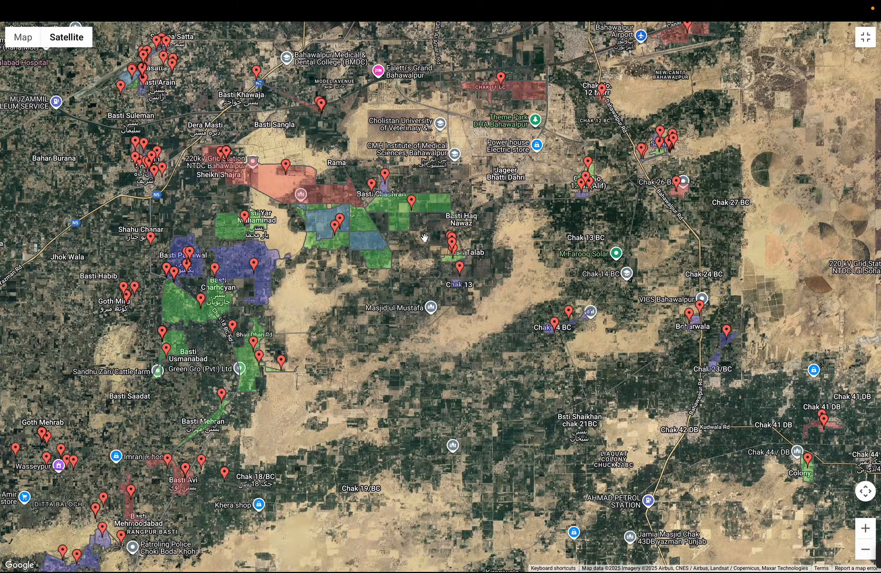
- Zoom in near Basti Aawan and open the green polygon's activity details (21-11-2025 visit, 880 points)
click(865, 529)
click(866, 529)
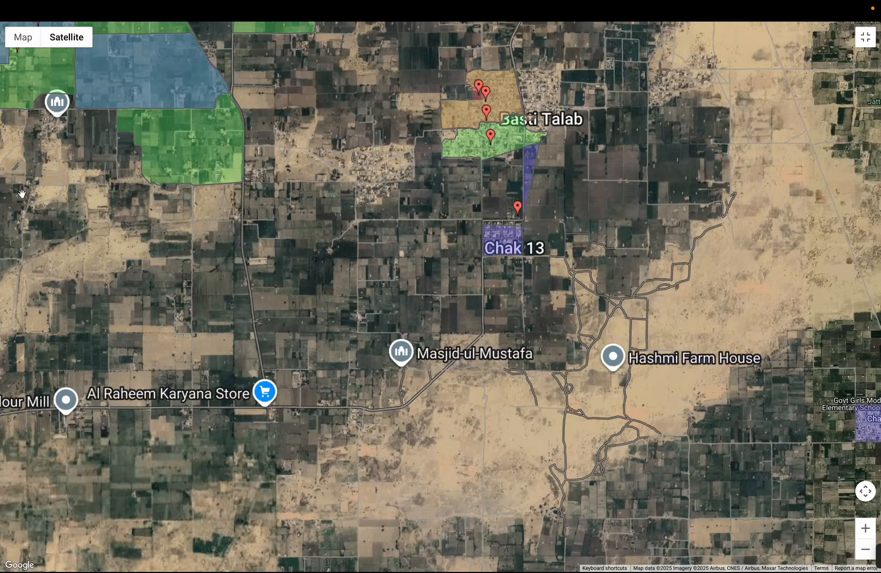
drag(108, 217, 496, 391)
drag(258, 262, 480, 254)
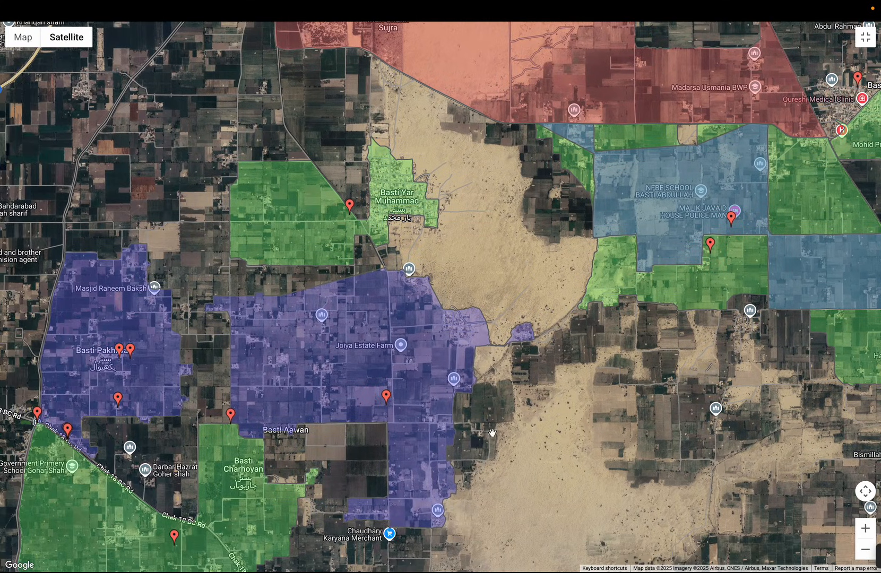
drag(493, 433, 510, 369)
click(392, 250)
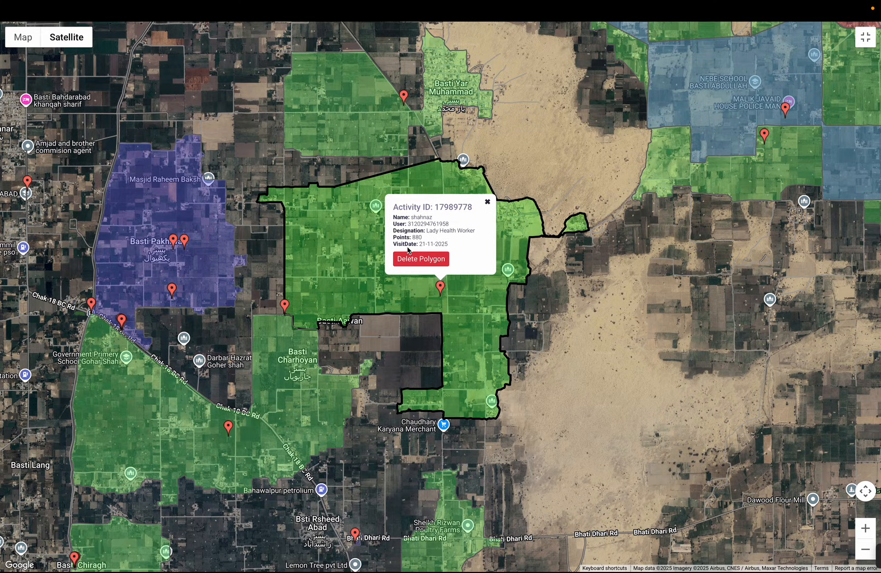
- Check the Basti Charhoyan and Joiya Estate Farm polygons' activity details, closing each popup
click(488, 202)
click(289, 351)
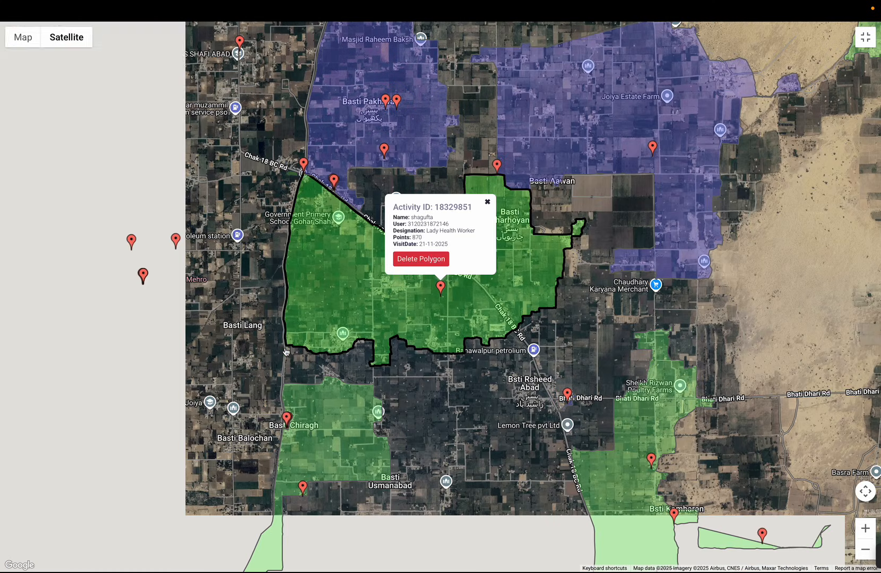
click(487, 203)
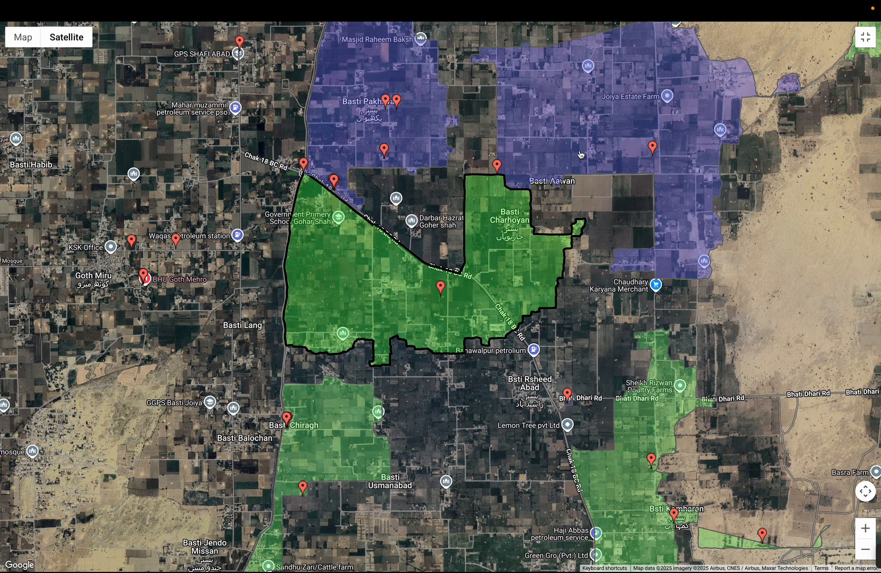
drag(615, 211, 529, 308)
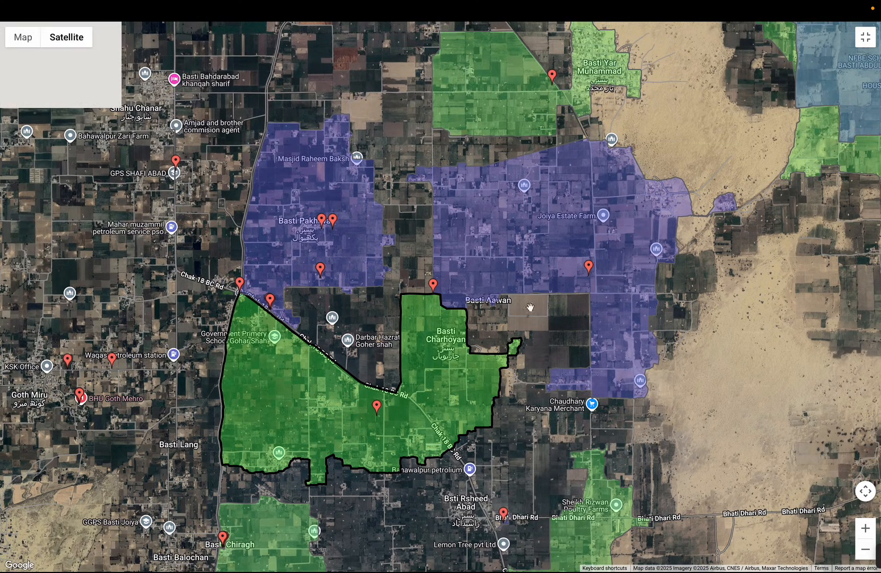
click(487, 280)
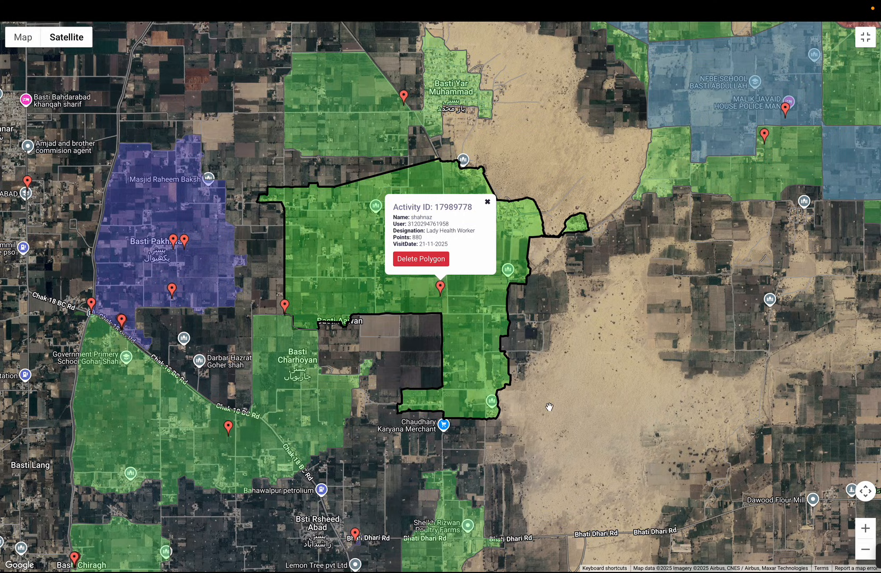
click(487, 202)
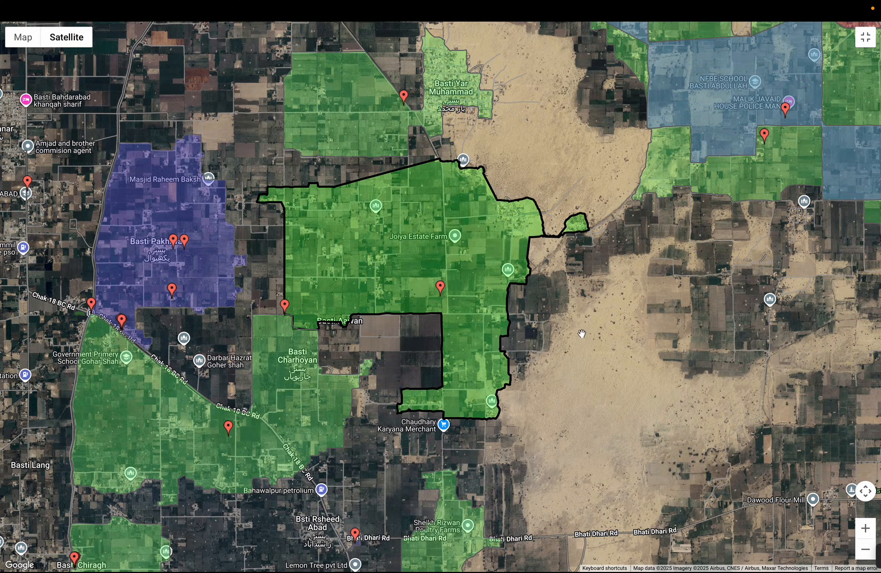
- Review the Basti Pakhwal, Basti Aawan and Basti Charhoyan polygon details, closing each popup
click(175, 193)
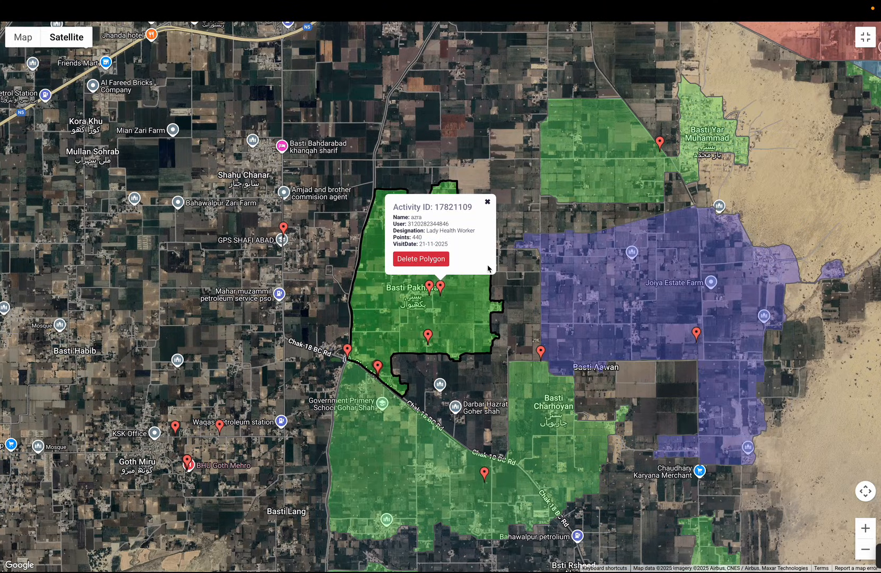
click(636, 302)
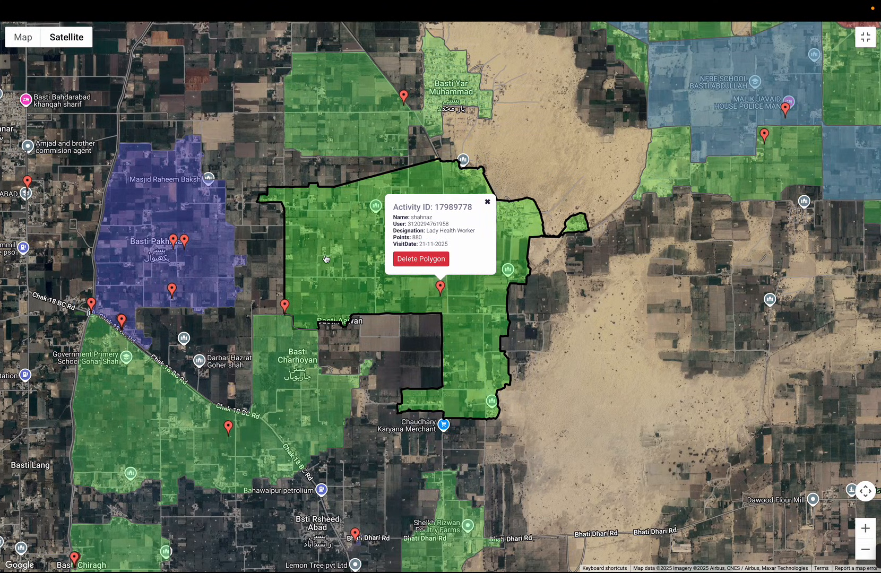
click(192, 223)
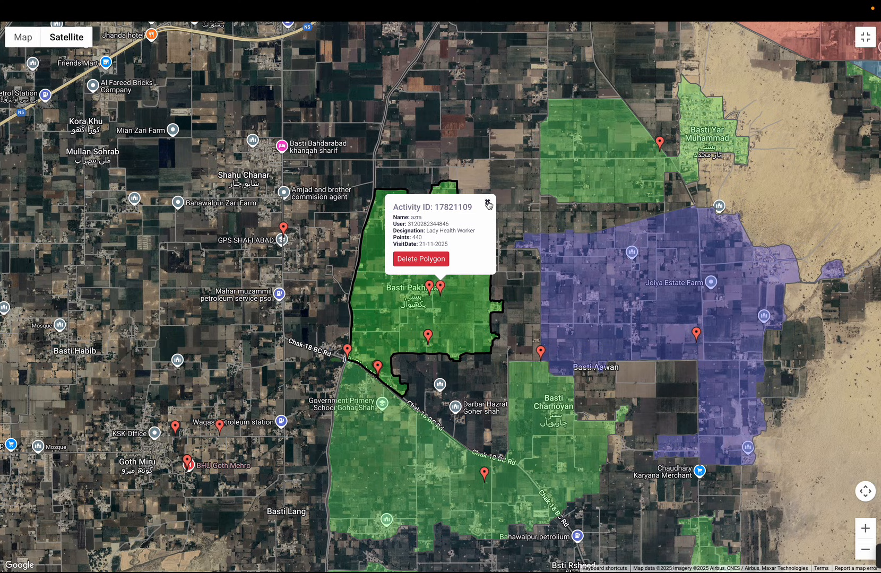
click(488, 203)
click(572, 264)
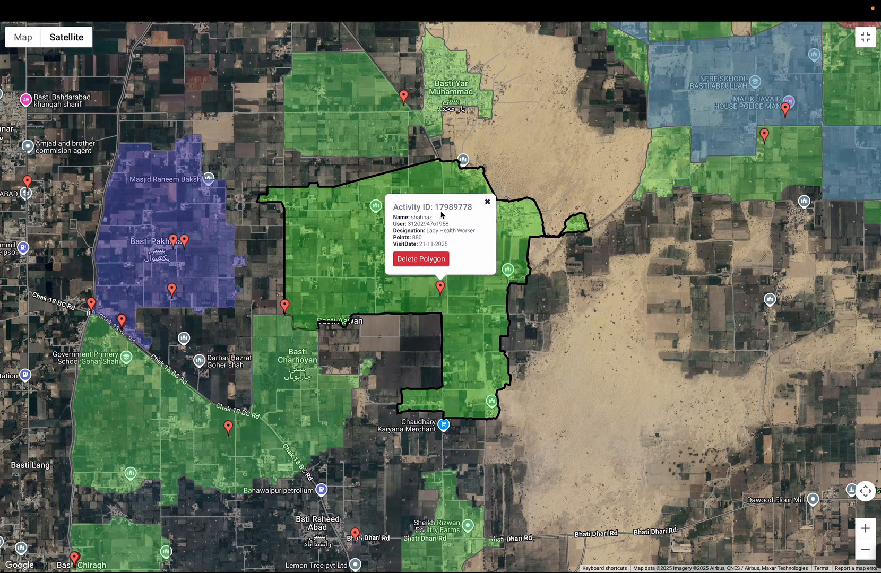
click(488, 204)
click(284, 338)
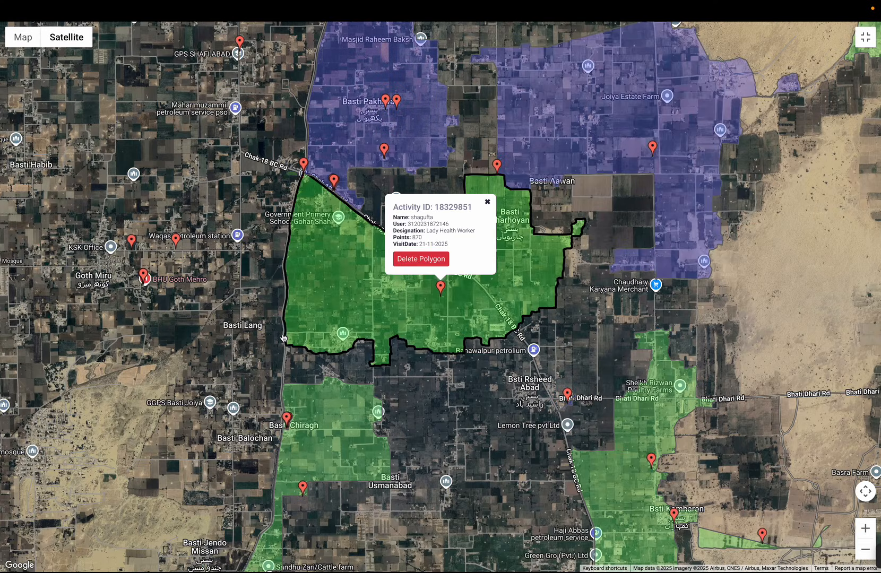
click(488, 202)
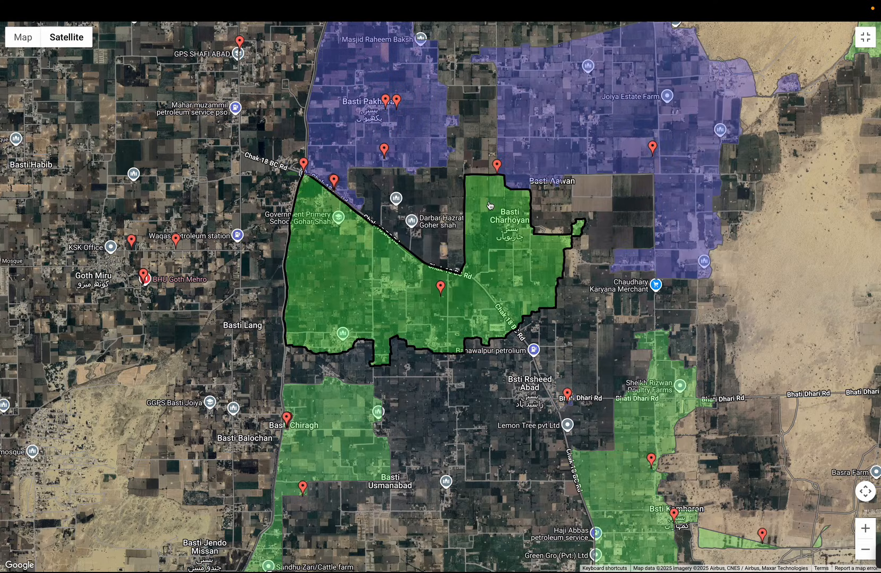
- Pan north and zoom in to centre Masjid Wahid Baksh's unmapped fields between the purple areas
drag(471, 143, 397, 245)
click(865, 528)
drag(386, 530, 386, 451)
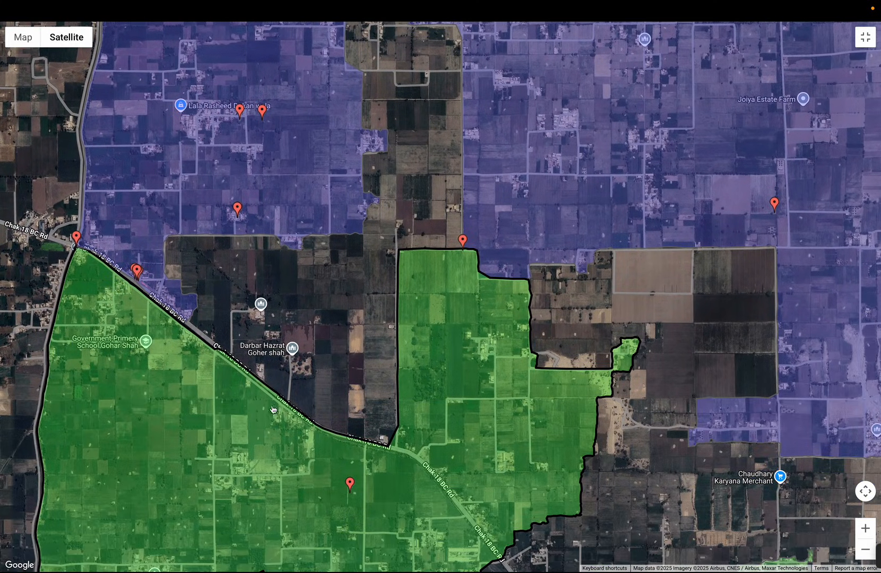
click(866, 528)
drag(244, 360, 422, 352)
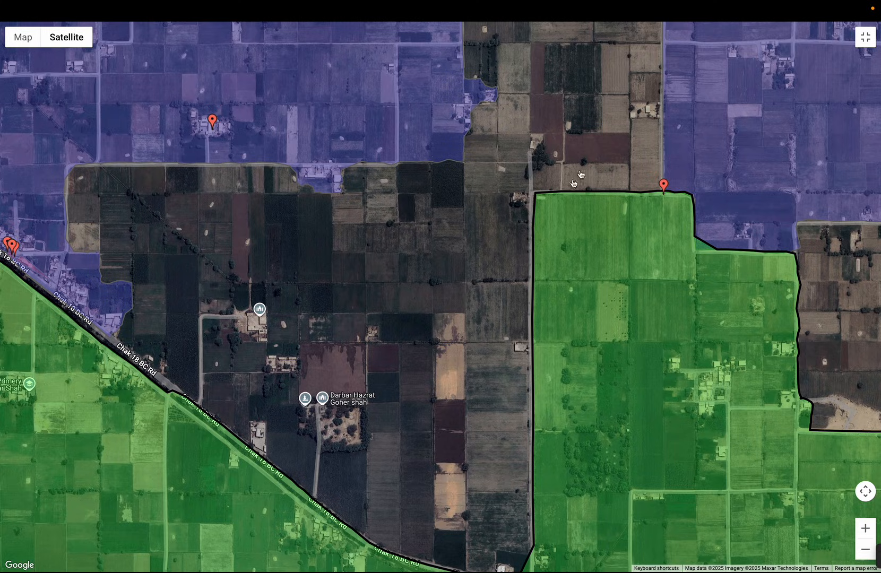
drag(608, 146, 373, 224)
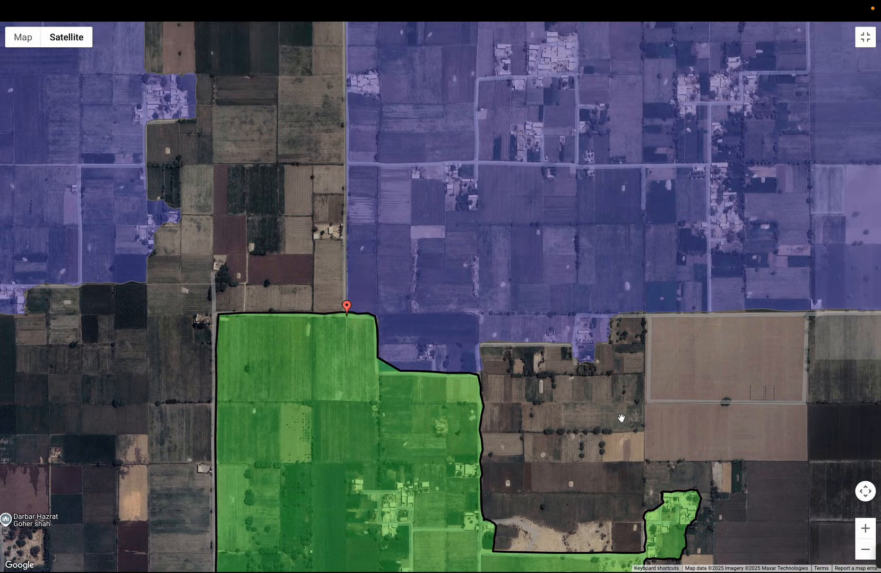
mouse_move(259, 216)
mouse_down()
mouse_move(307, 263)
mouse_move(356, 352)
mouse_up()
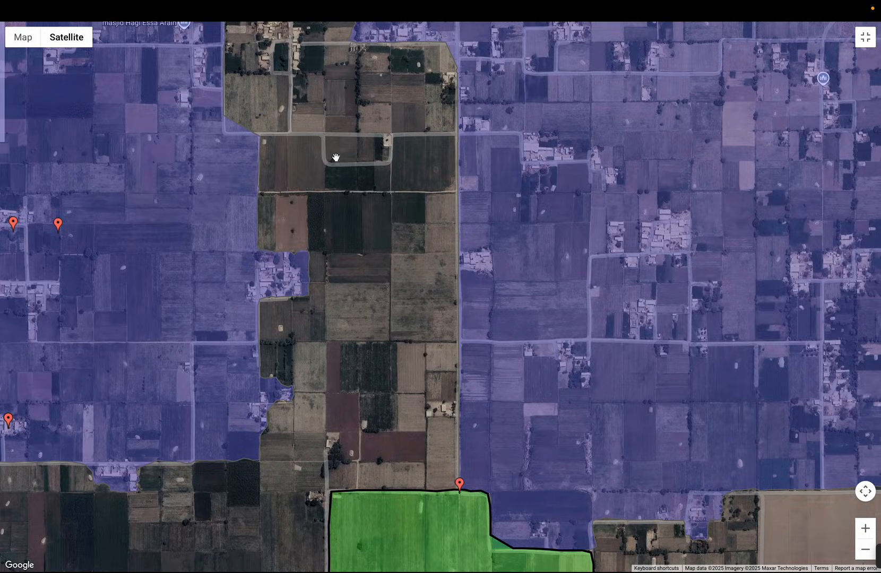
drag(338, 153, 356, 366)
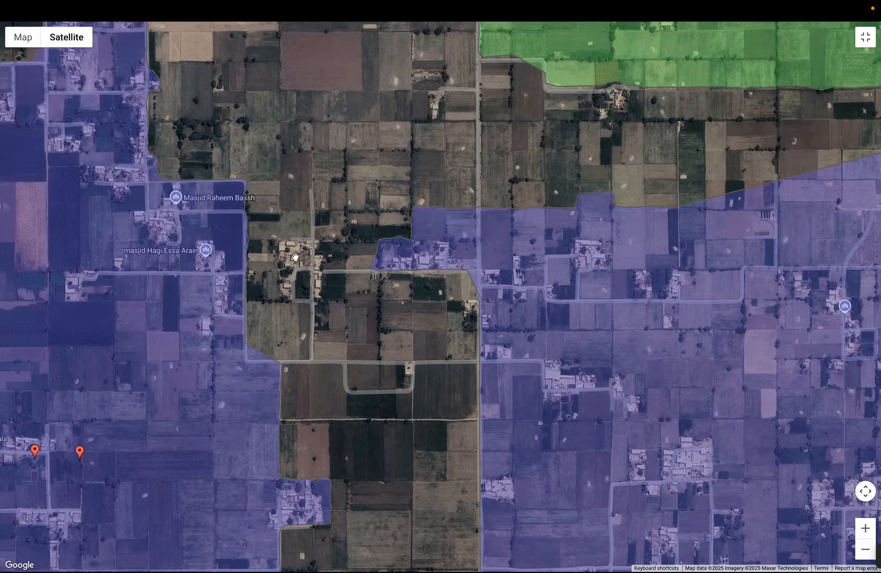
click(865, 529)
drag(134, 232, 312, 342)
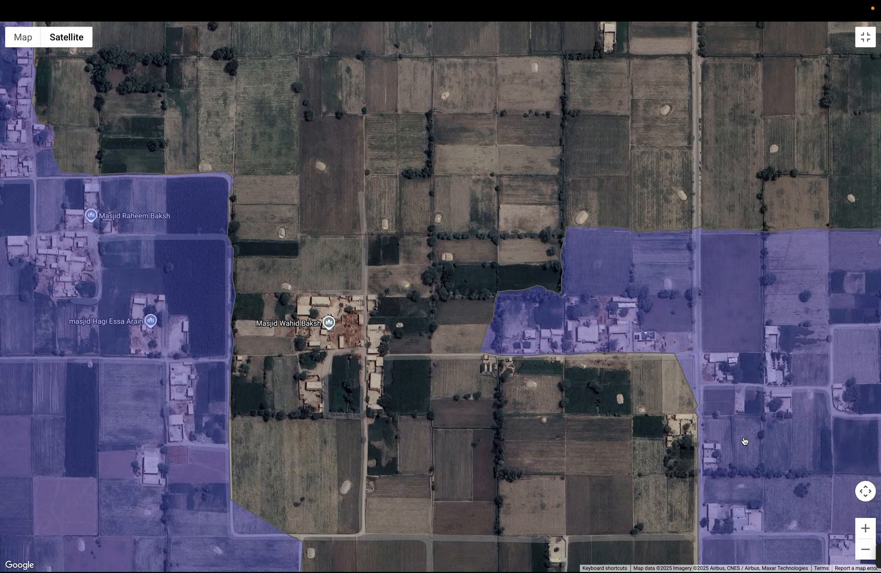
- Zoom out three levels, view the Basti Pakhwal polygon's activity details, then close the popup
click(865, 550)
click(865, 551)
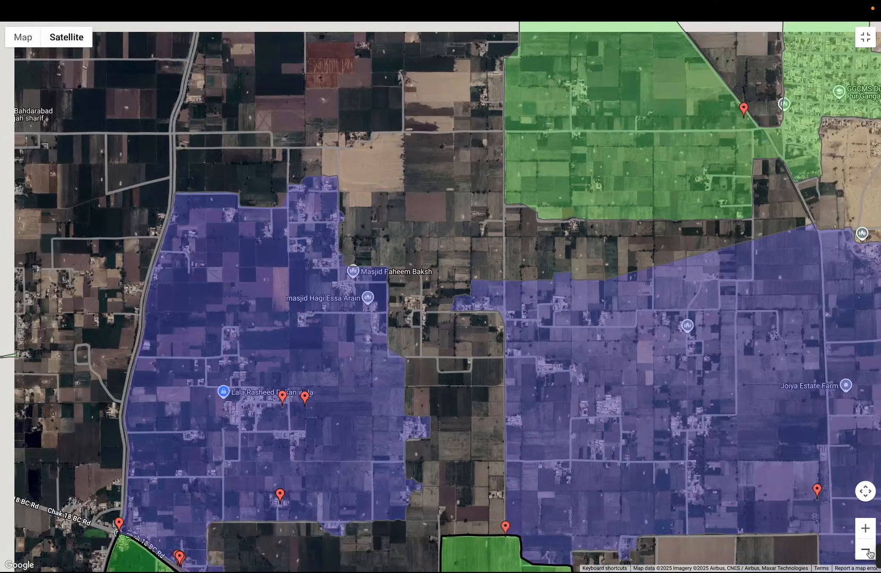
click(867, 552)
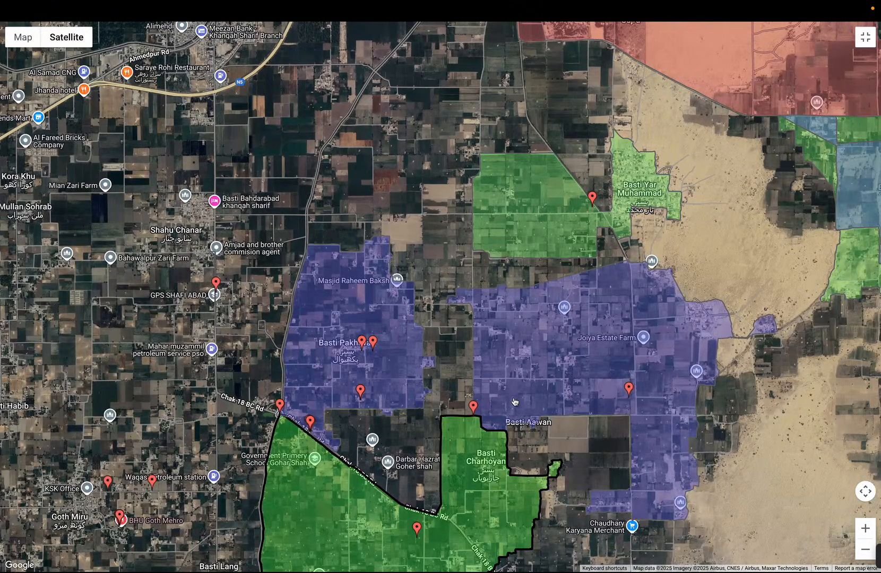
drag(579, 457, 558, 386)
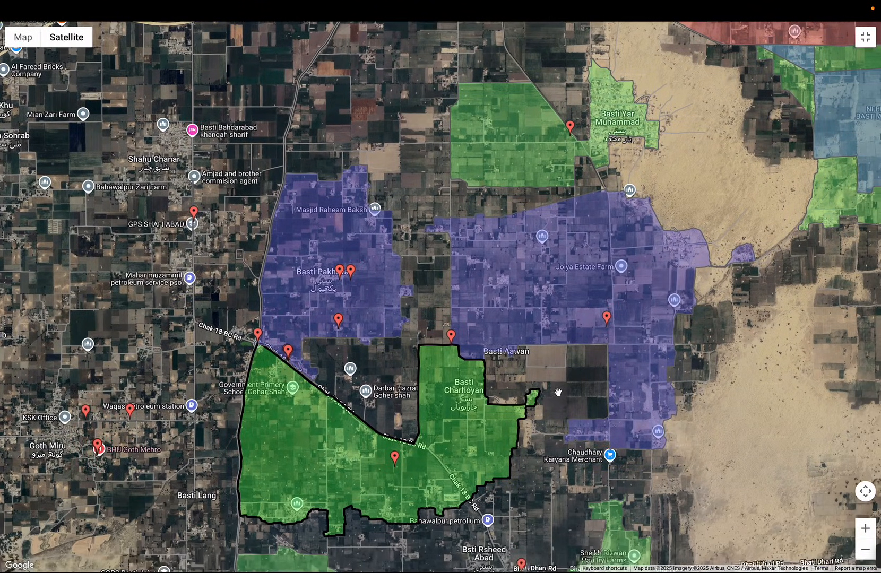
click(343, 232)
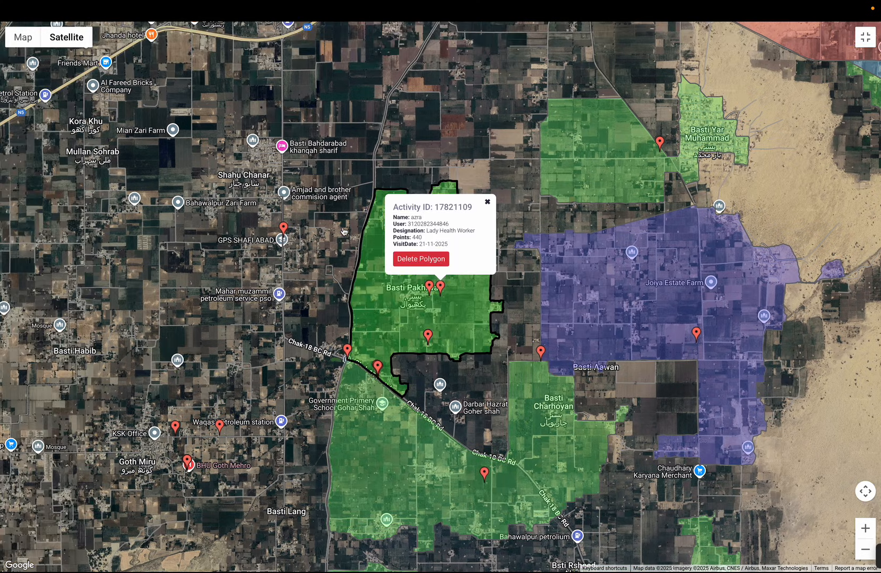
click(488, 203)
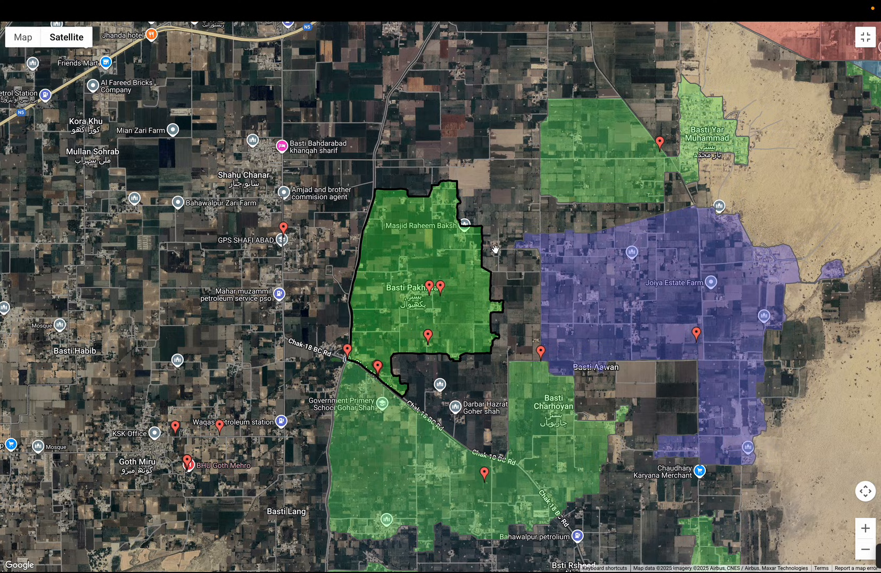
click(865, 528)
click(866, 528)
click(866, 528)
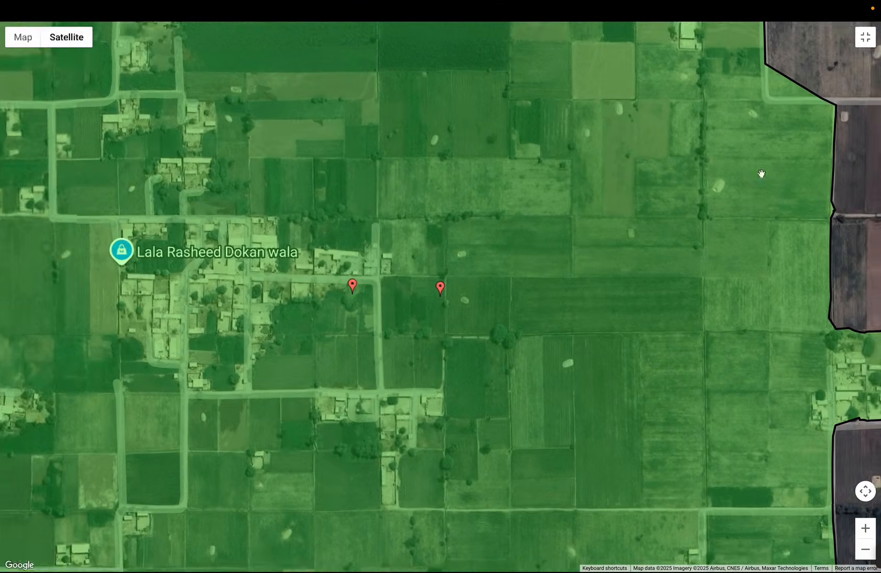
drag(762, 174, 478, 255)
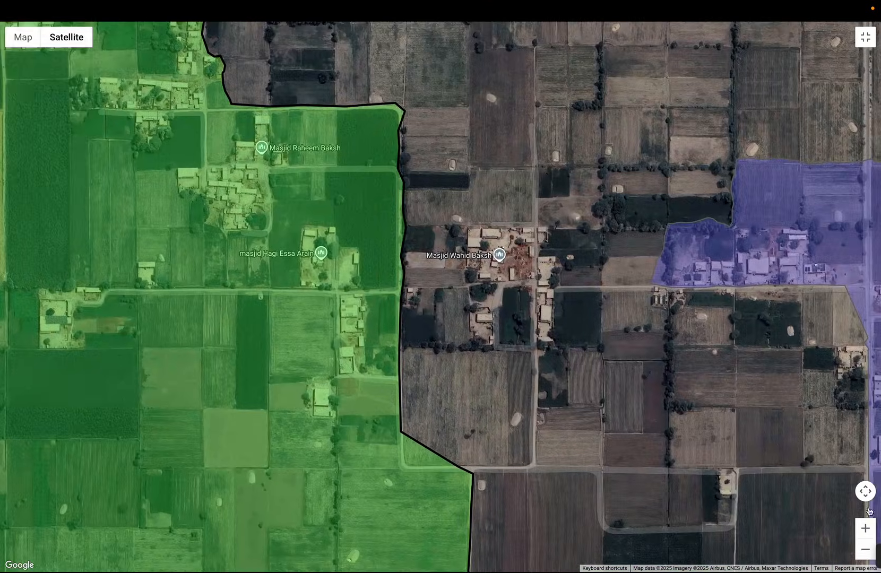
click(865, 528)
click(866, 529)
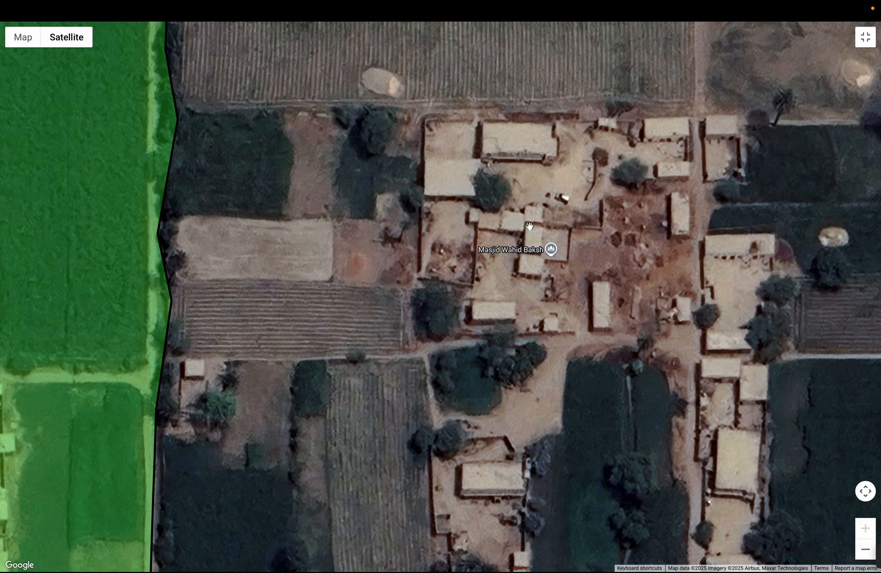
click(868, 555)
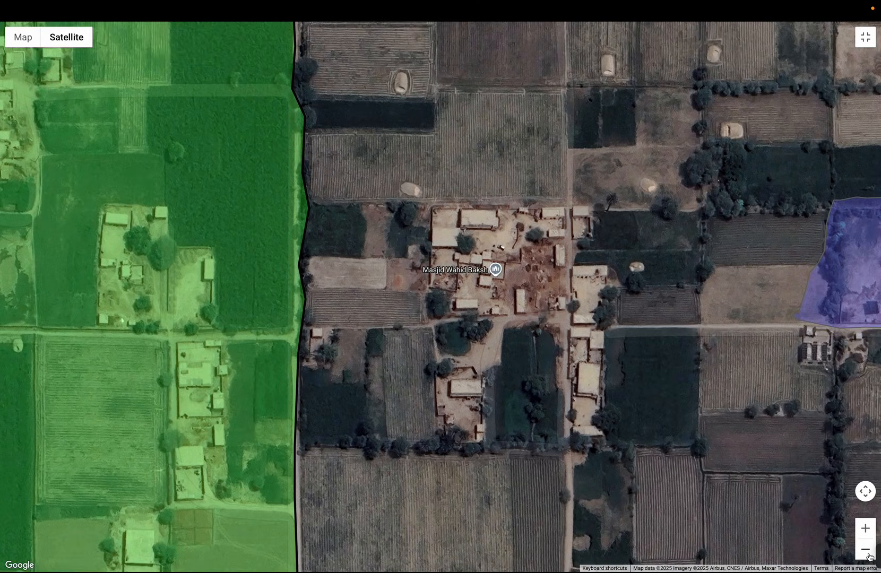
click(869, 556)
click(869, 555)
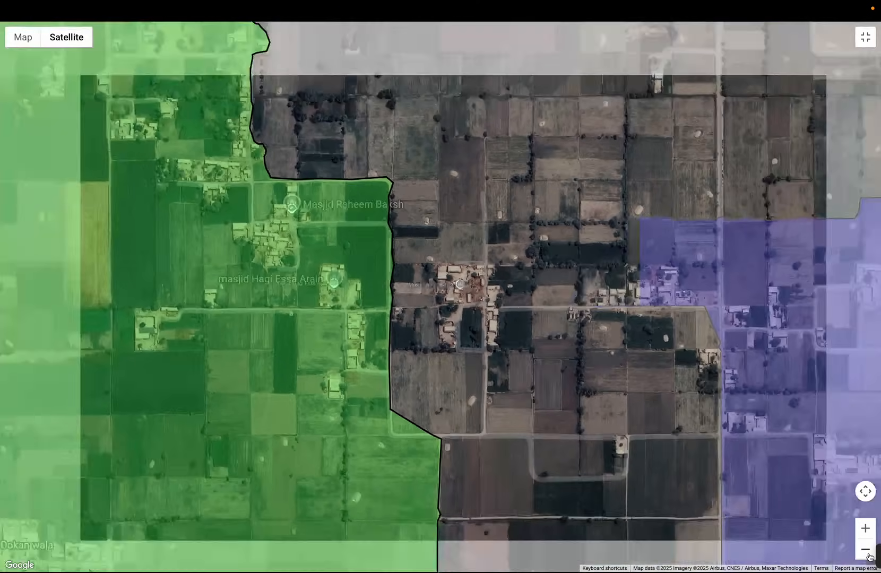
click(869, 555)
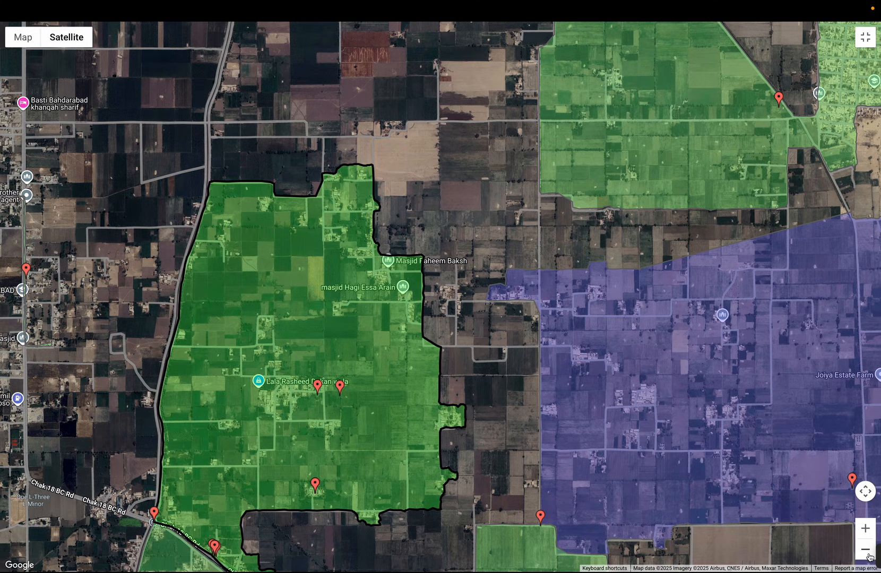
click(869, 556)
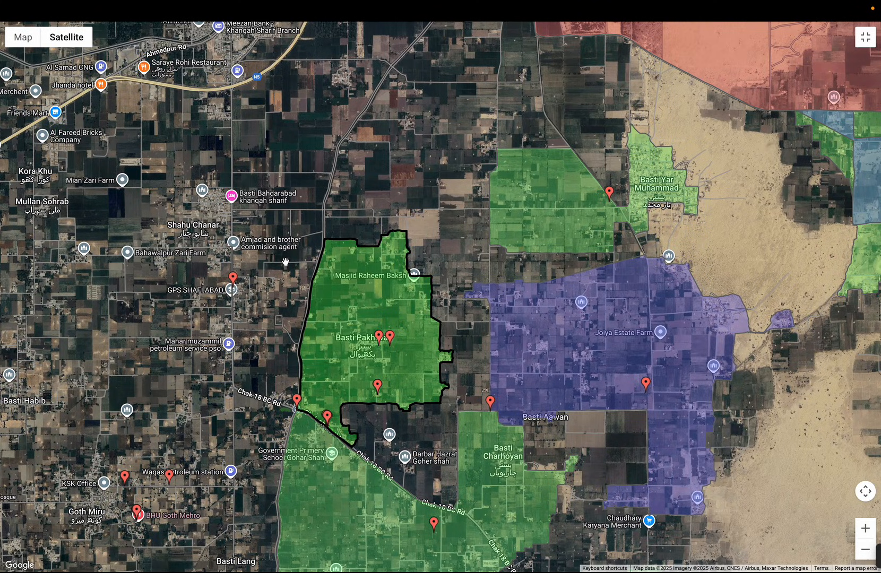
drag(380, 214, 431, 213)
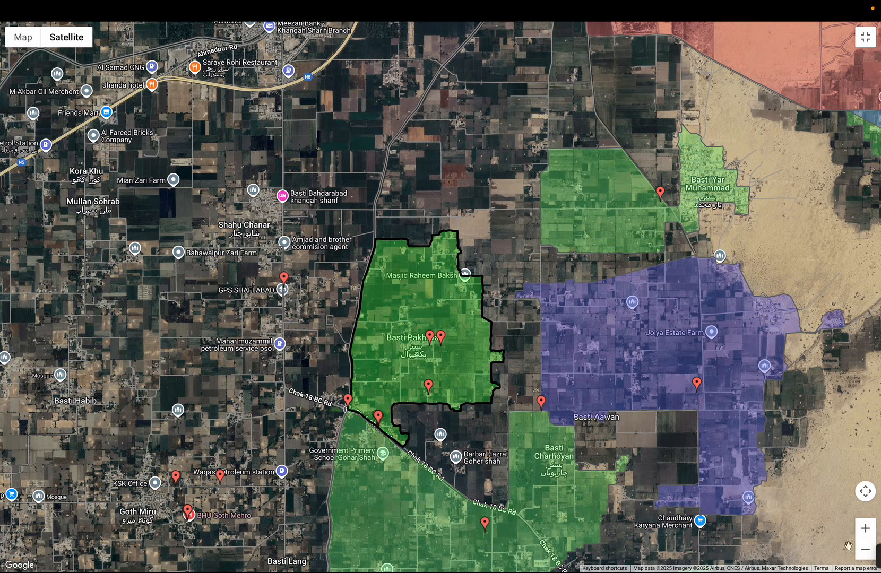
- Navigate to Basti Abdullah and open the blue polygon's details (21-11-2025 visit, 280 points)
click(866, 553)
click(871, 555)
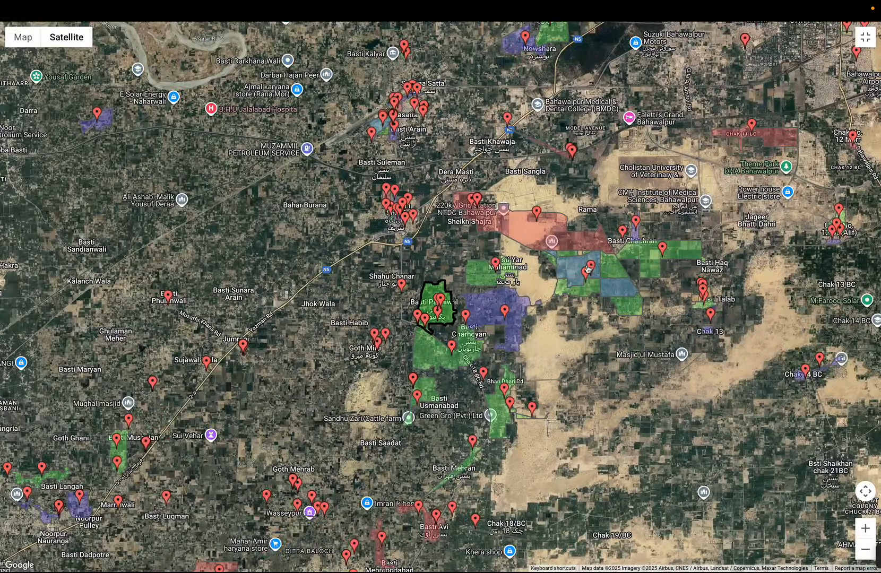
click(866, 529)
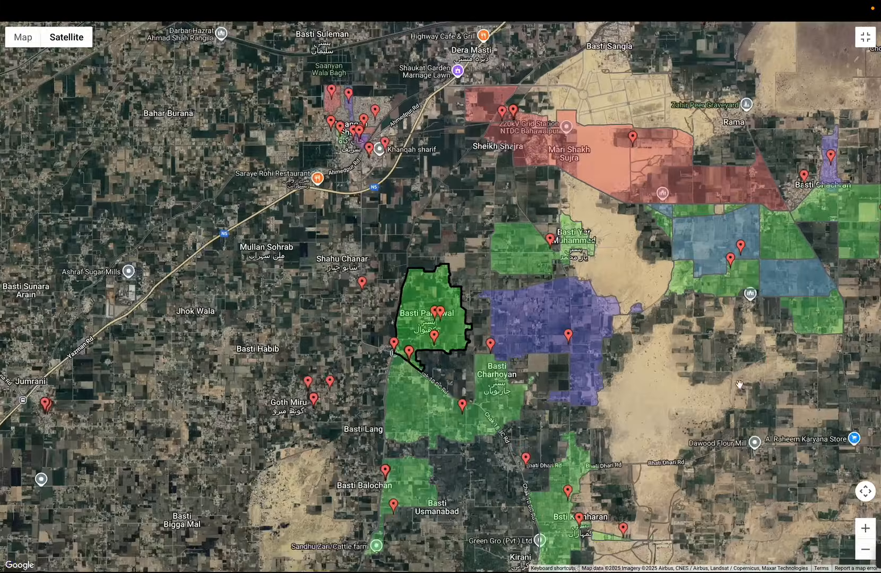
drag(739, 384, 535, 500)
drag(610, 419, 663, 358)
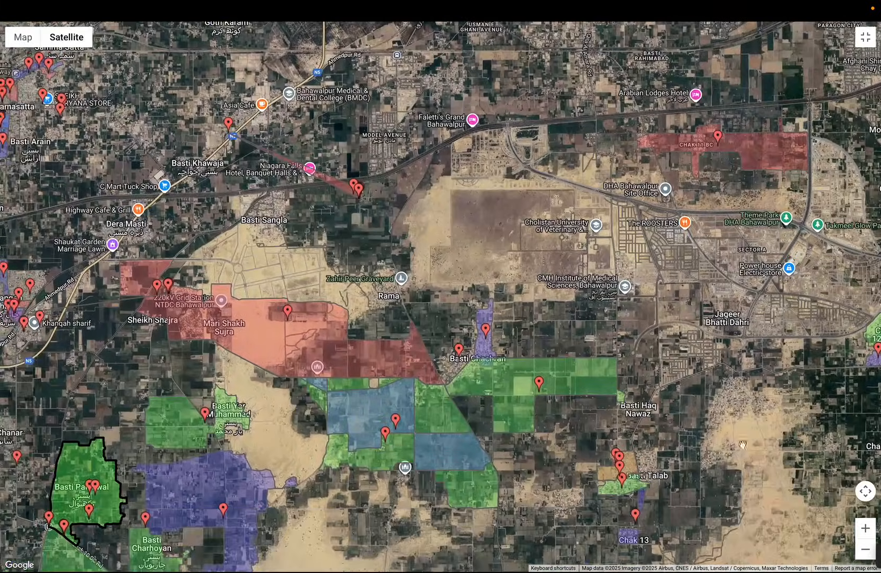
click(865, 529)
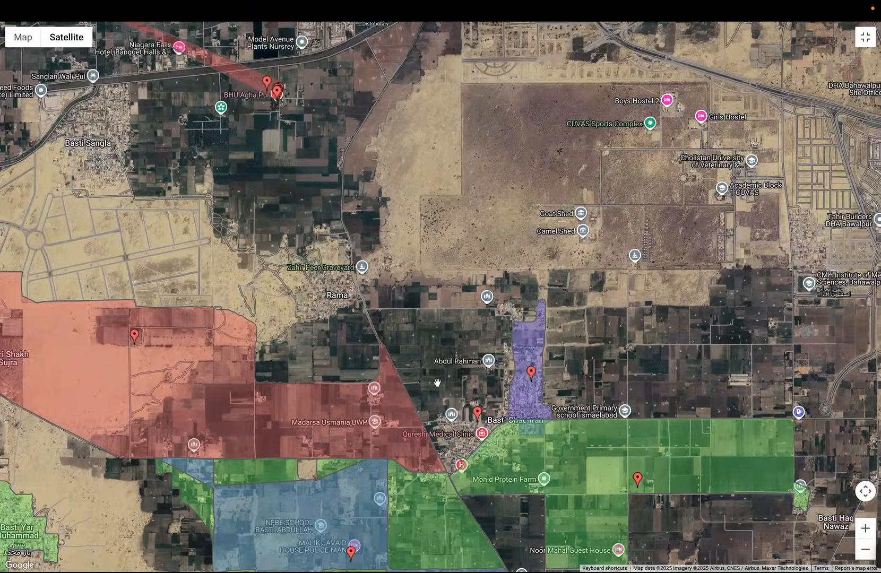
drag(295, 536, 388, 365)
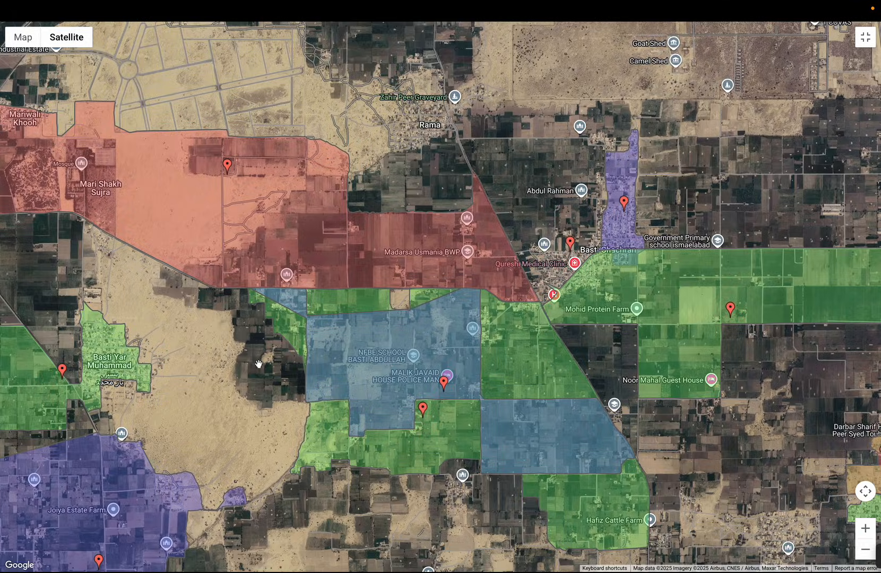
drag(259, 362, 284, 319)
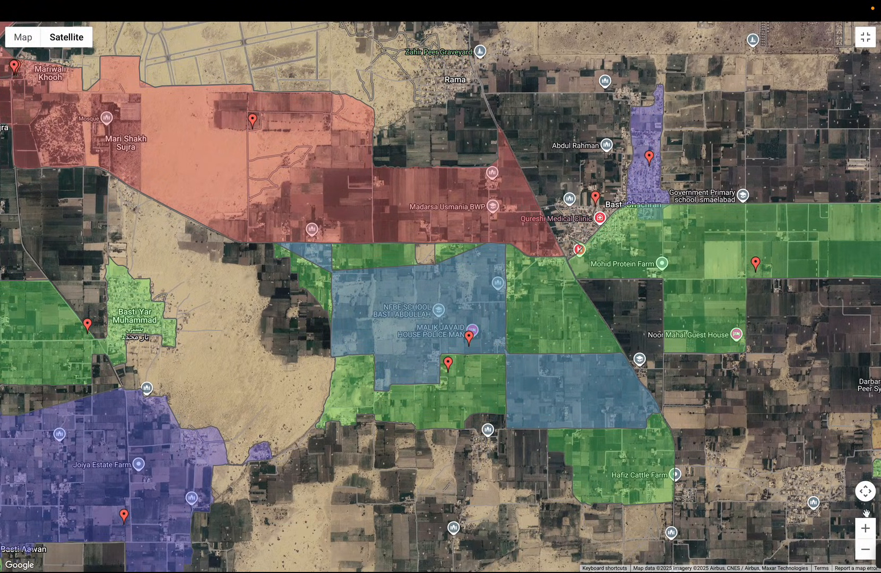
click(865, 529)
drag(689, 366, 661, 294)
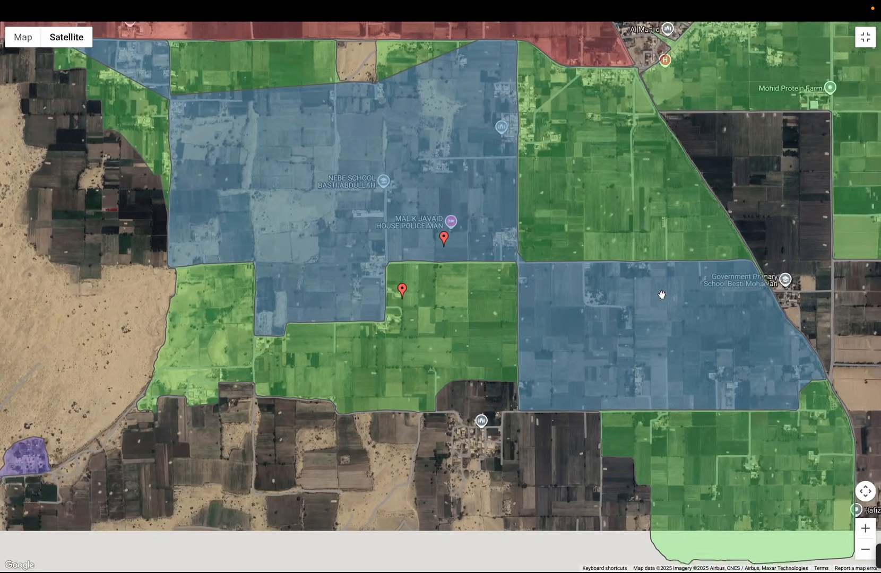
click(869, 550)
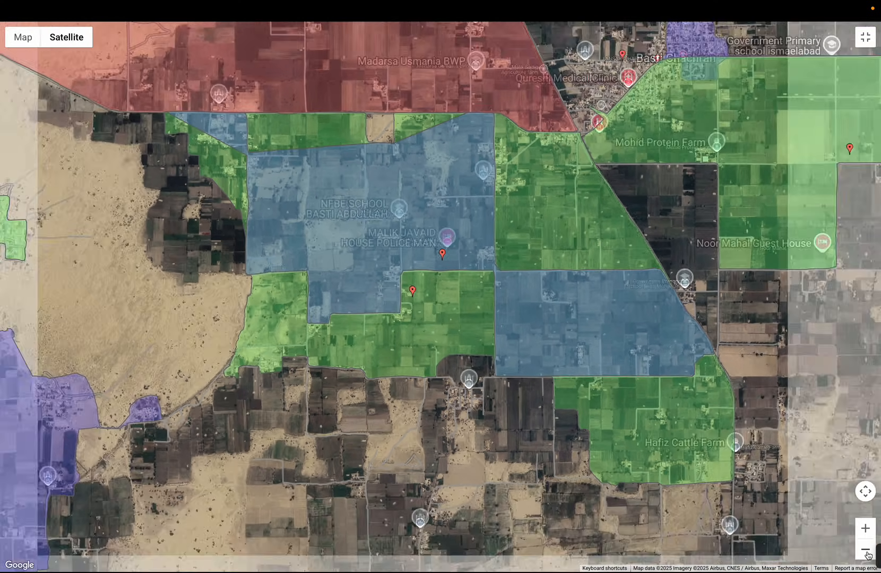
click(437, 240)
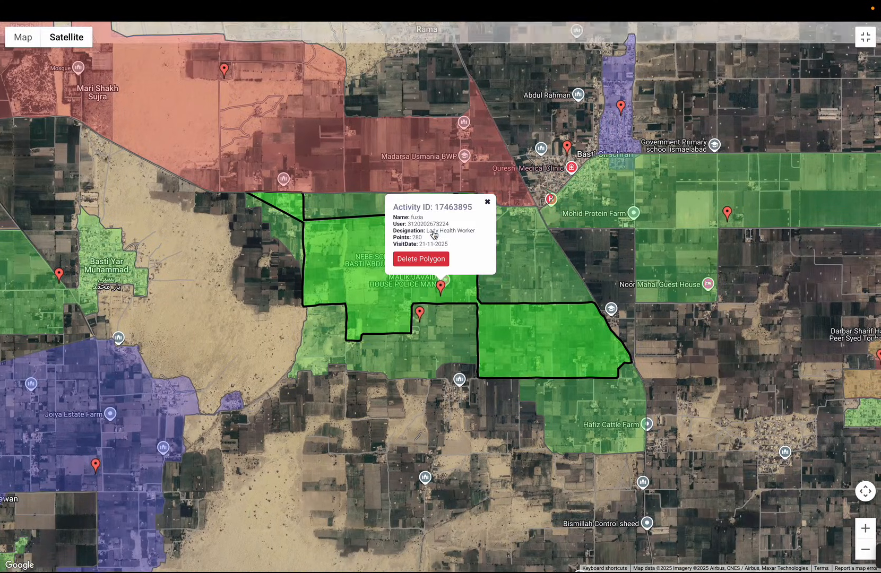
- Close the popup and check the central polygons' details, Activity IDs 18809311 and 17463895
click(488, 204)
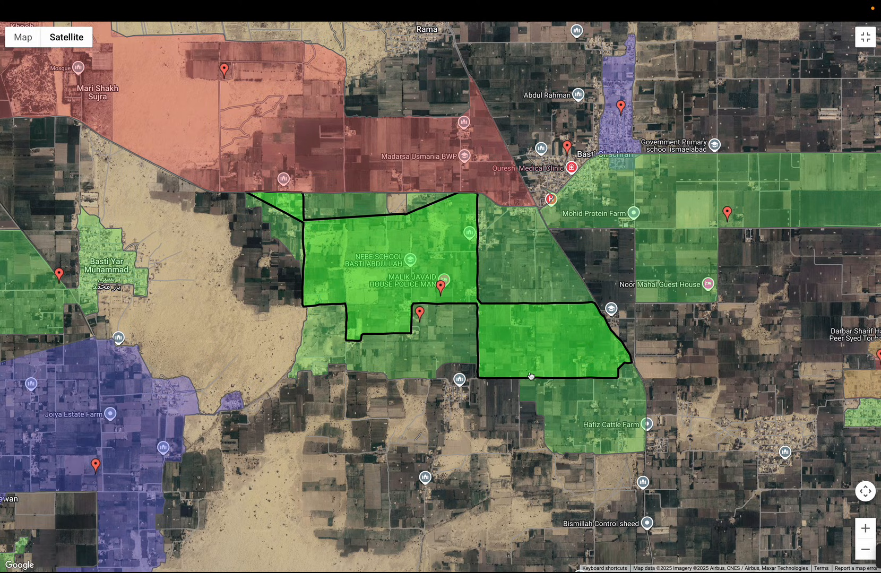
click(483, 328)
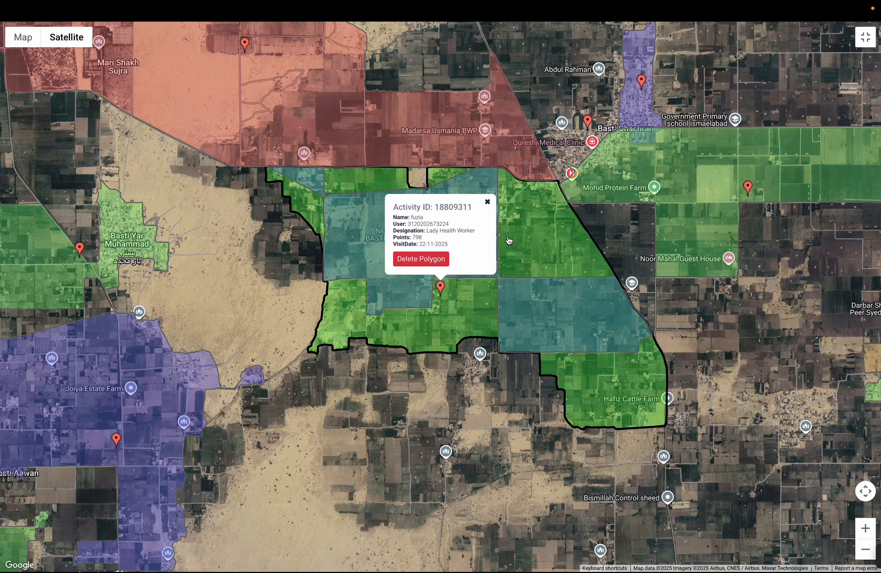
click(487, 204)
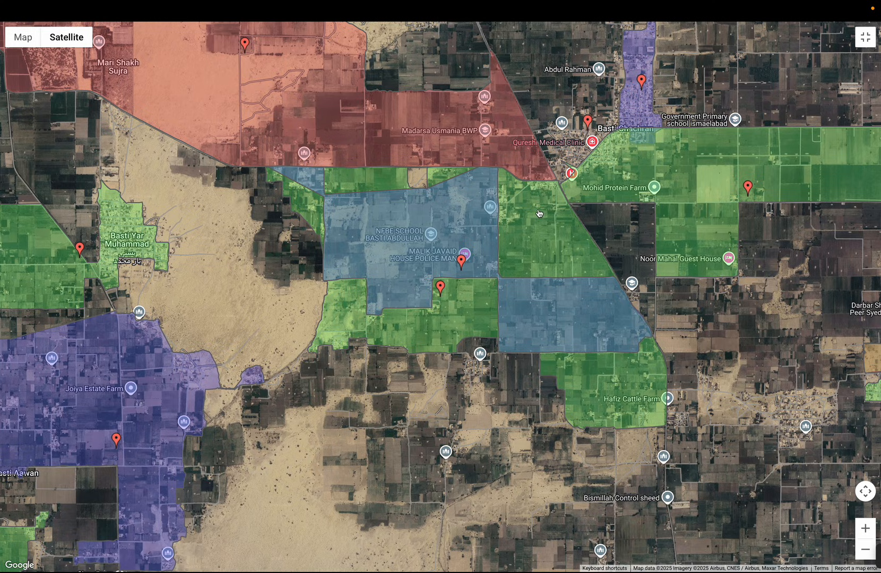
click(458, 338)
click(488, 206)
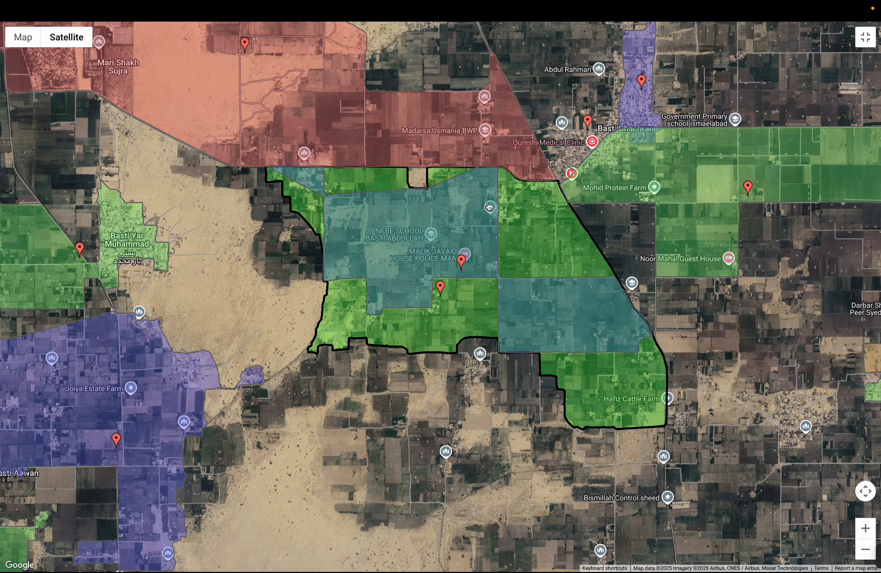
click(437, 178)
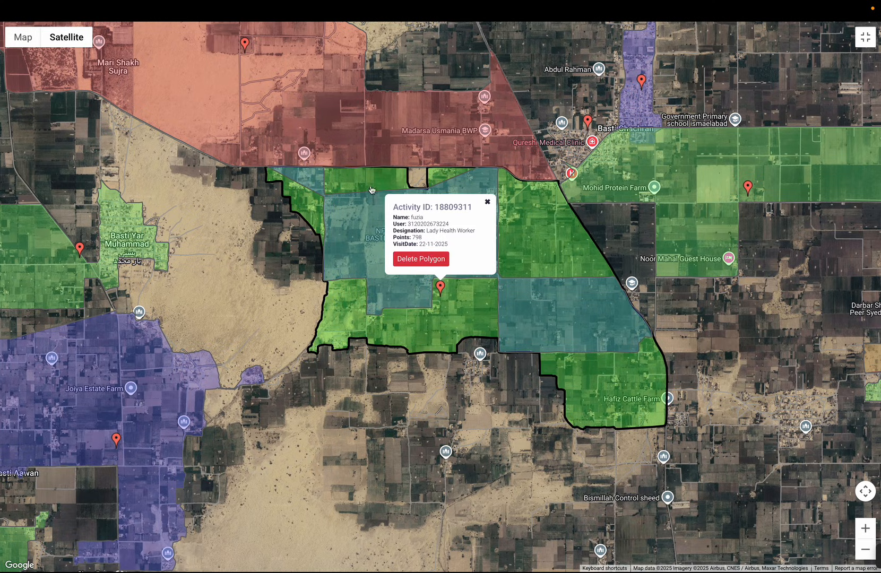
click(373, 188)
click(397, 293)
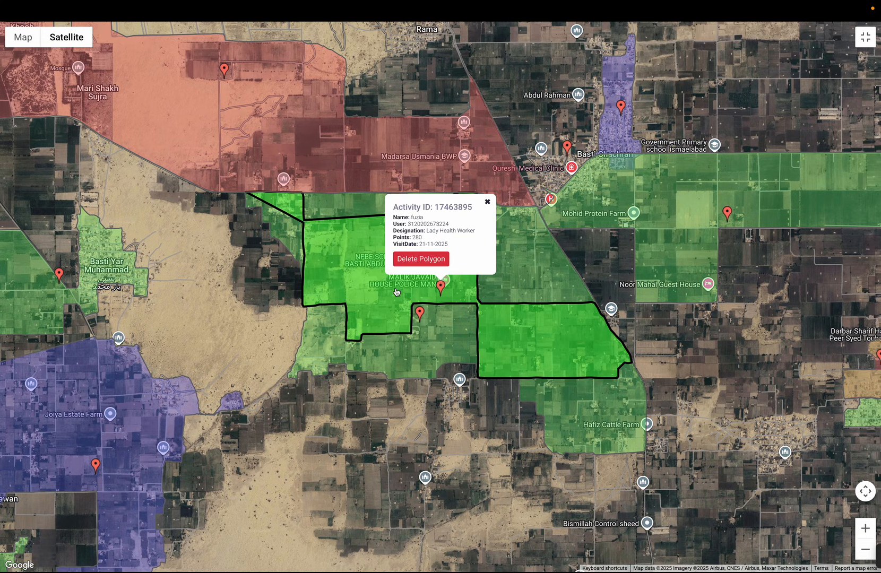
click(488, 202)
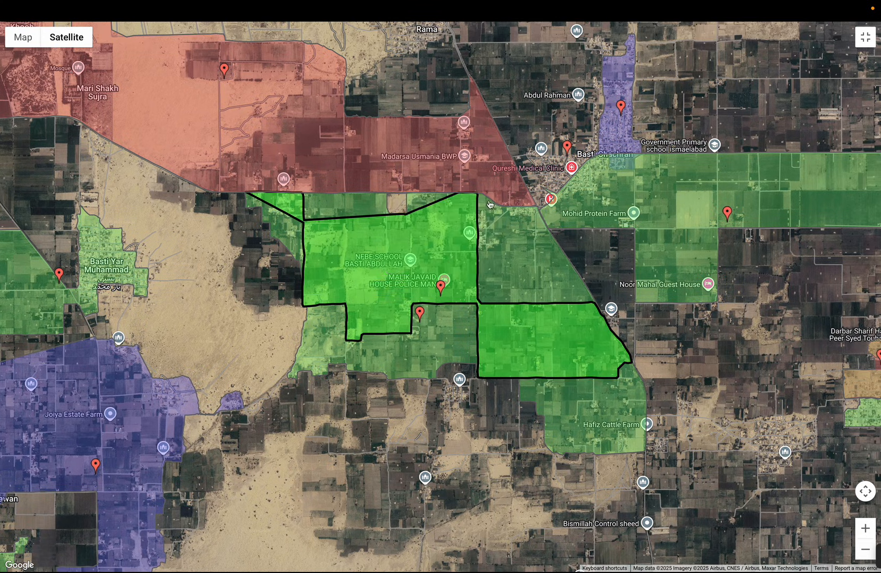
click(490, 205)
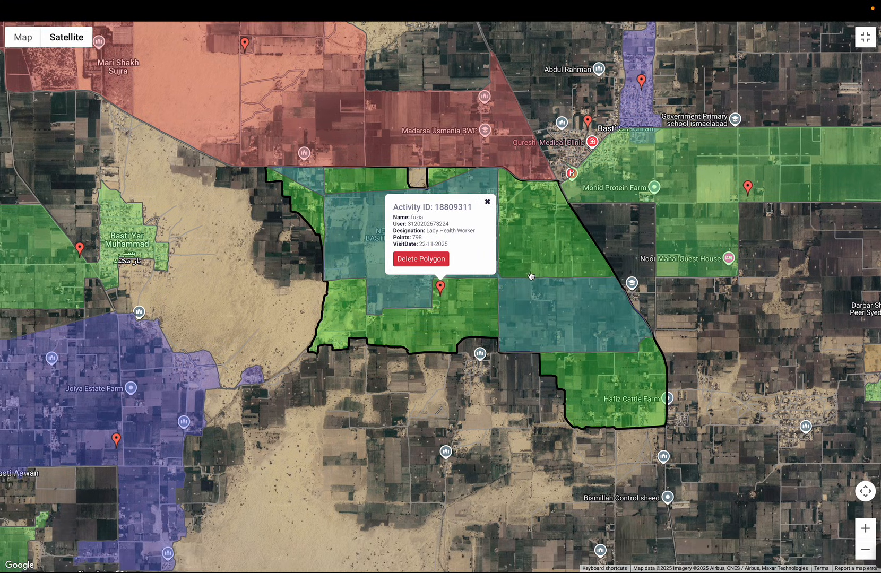
click(488, 203)
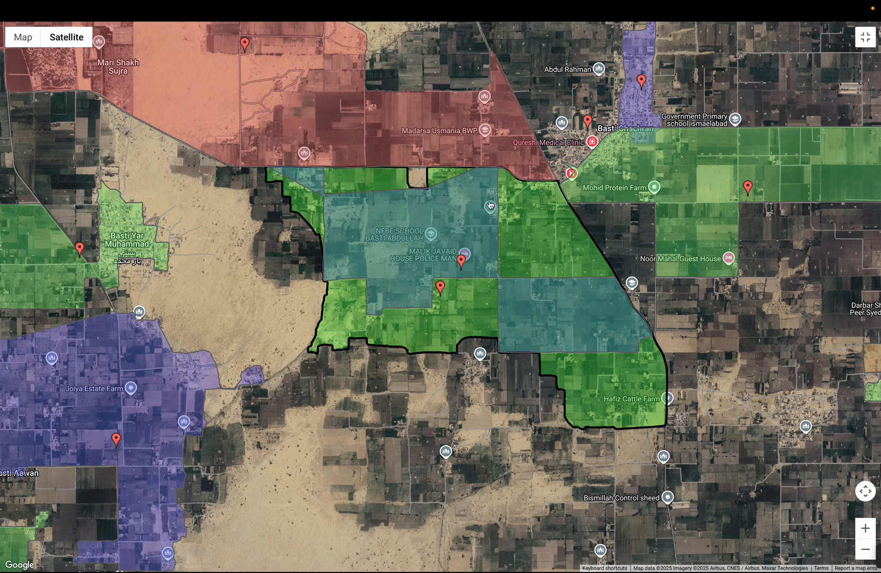
click(462, 314)
click(487, 205)
click(631, 171)
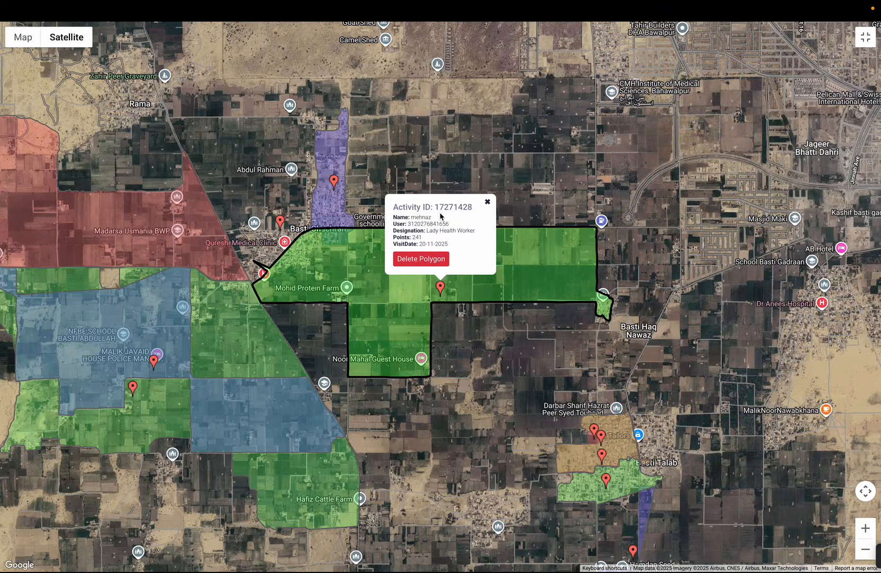
- Close the 17271428 details, zoom in on the eastern village polygon, then zoom back out two levels
click(487, 204)
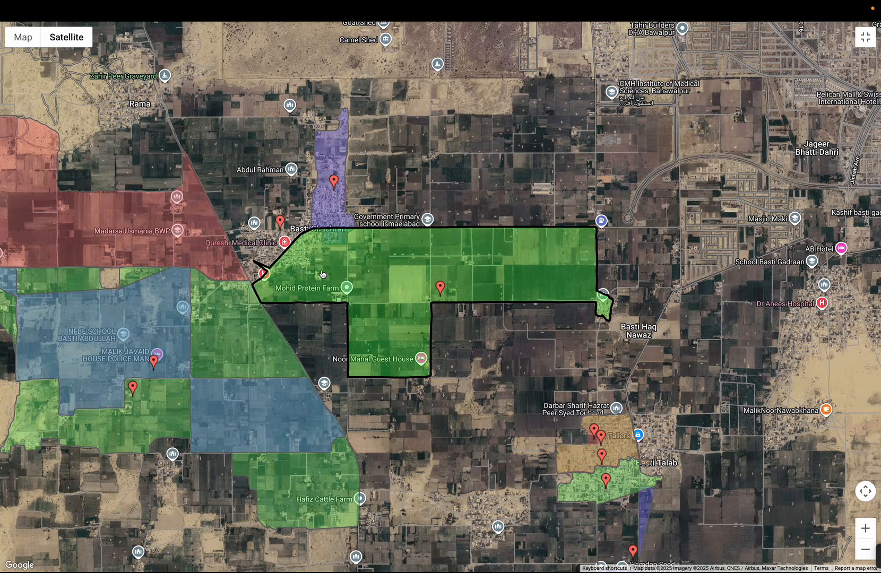
click(866, 528)
click(866, 529)
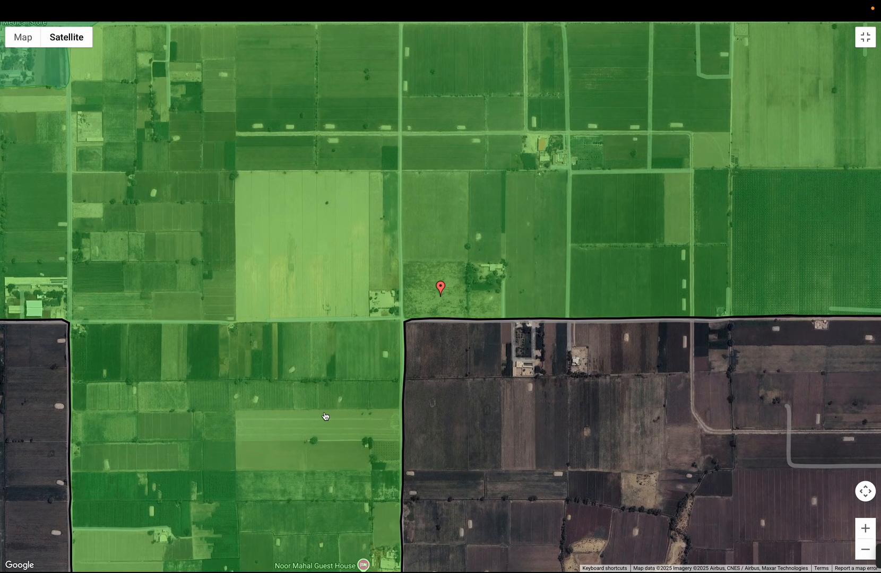
drag(603, 271, 401, 255)
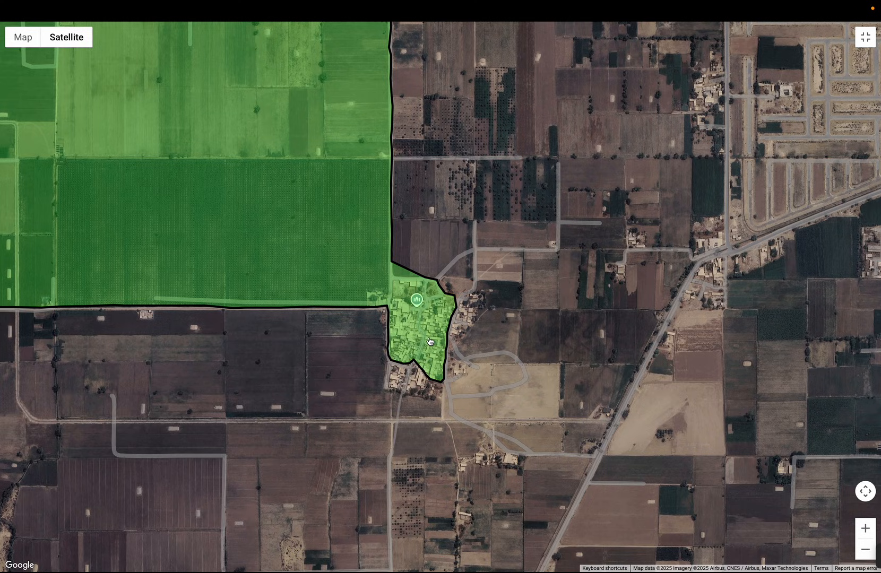
click(866, 529)
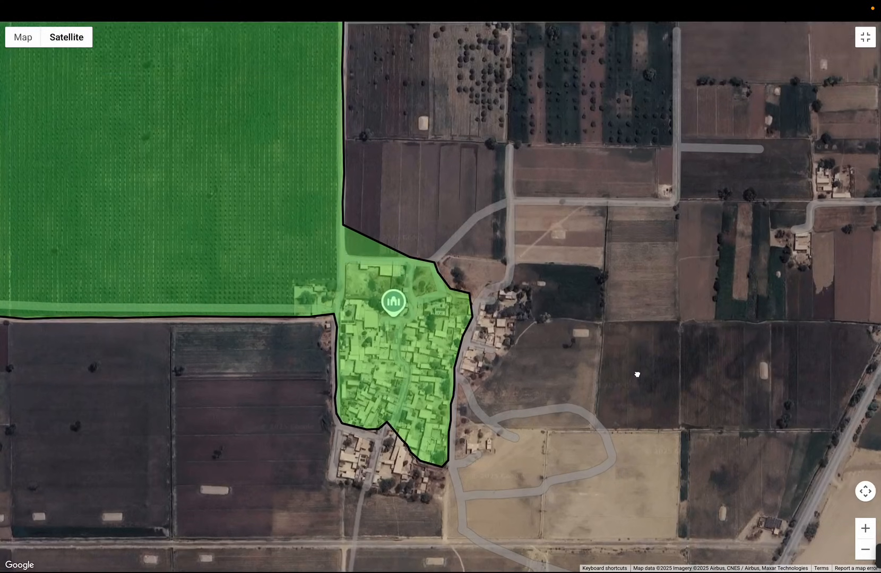
key(Down)
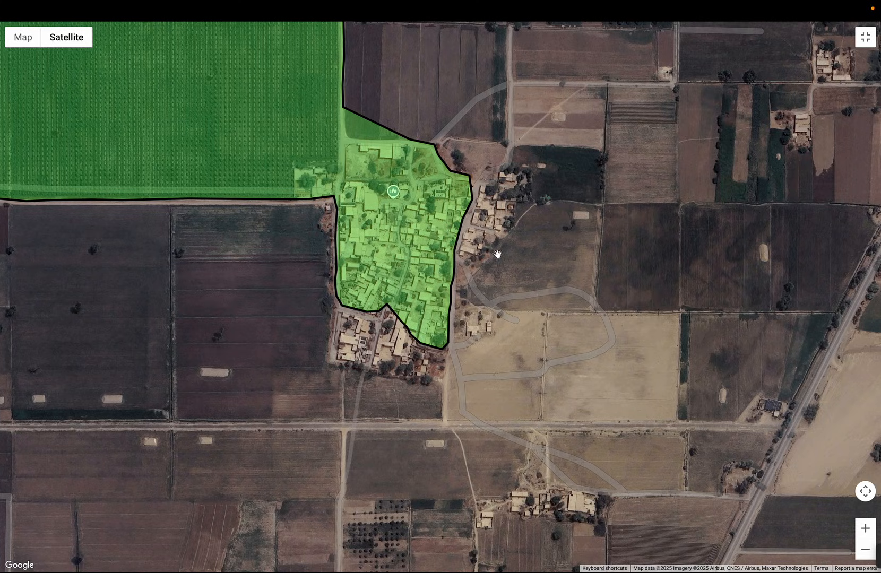
click(866, 531)
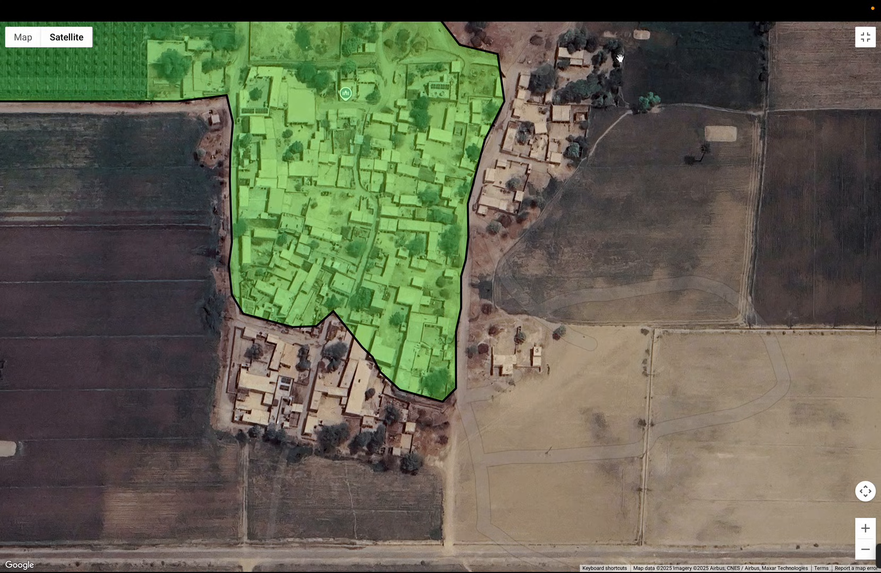
click(867, 552)
click(868, 553)
- Zoom out, pan back to Mohid Protein Farm and the coloured polygons, then zoom toward the village
click(867, 552)
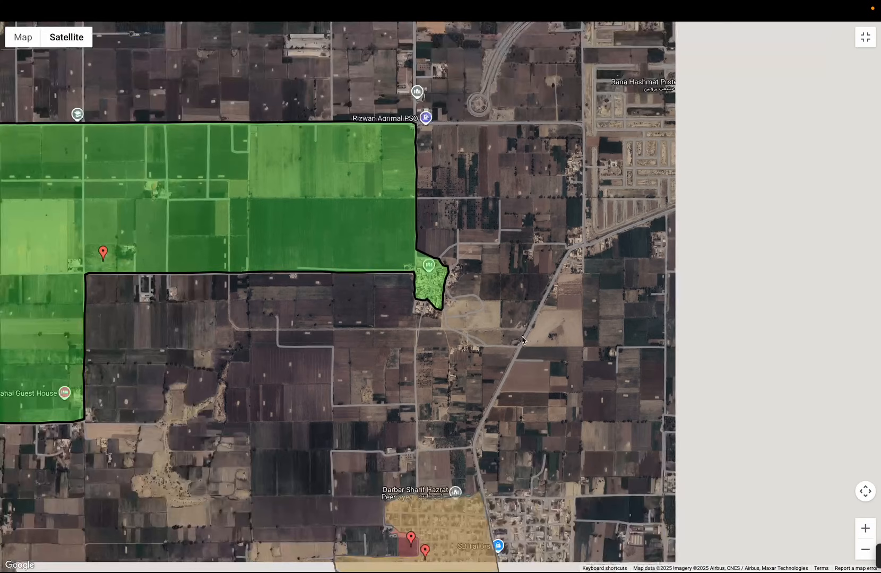
drag(168, 200, 306, 227)
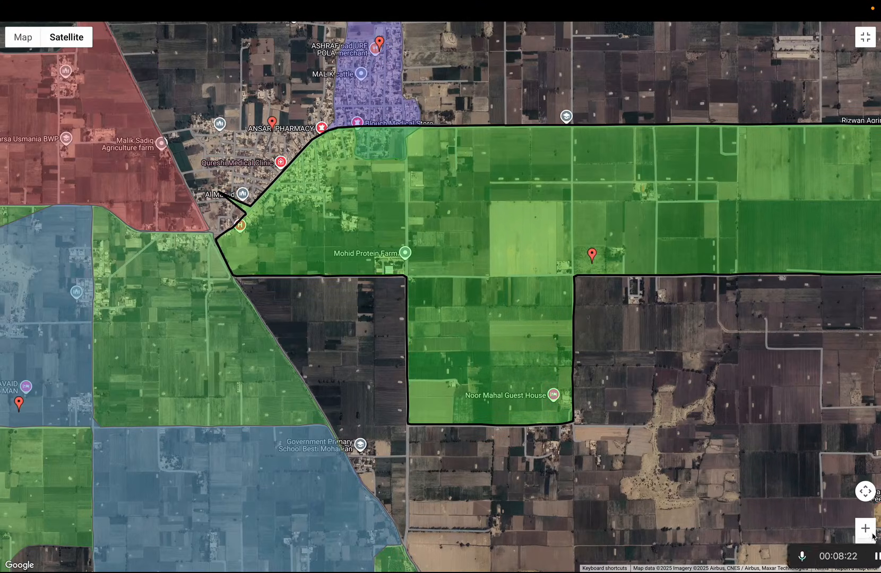
double_click(440, 296)
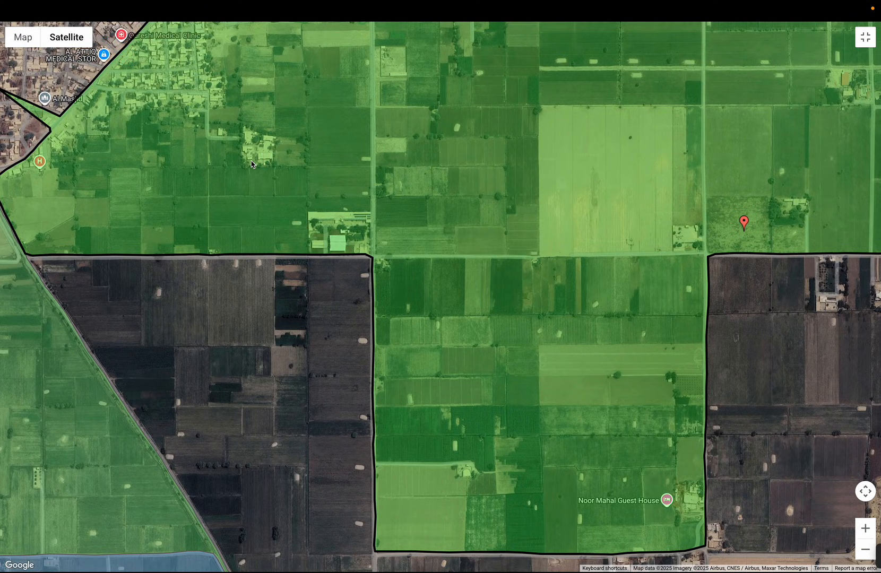
drag(191, 34, 420, 249)
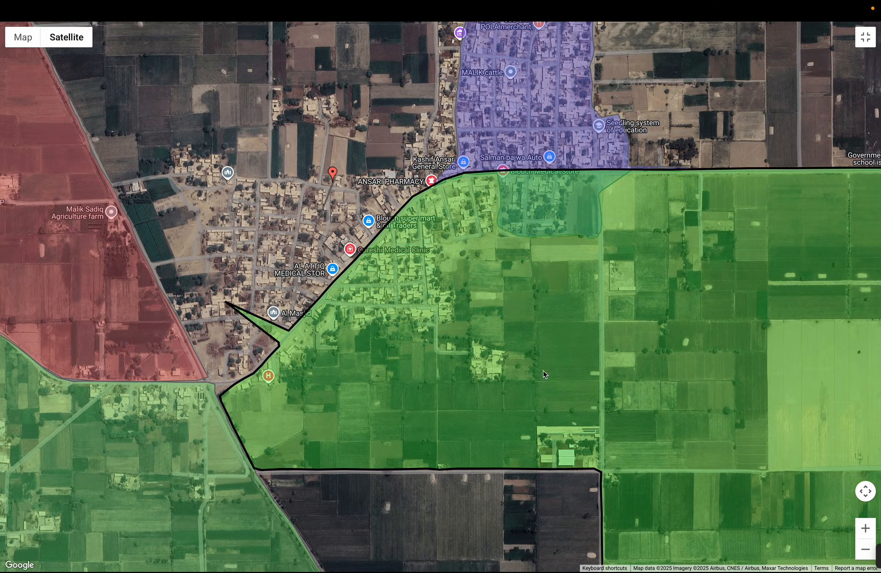
- Deselect the green polygon, zoom out two levels, and open the large green polygon's activity details
click(696, 304)
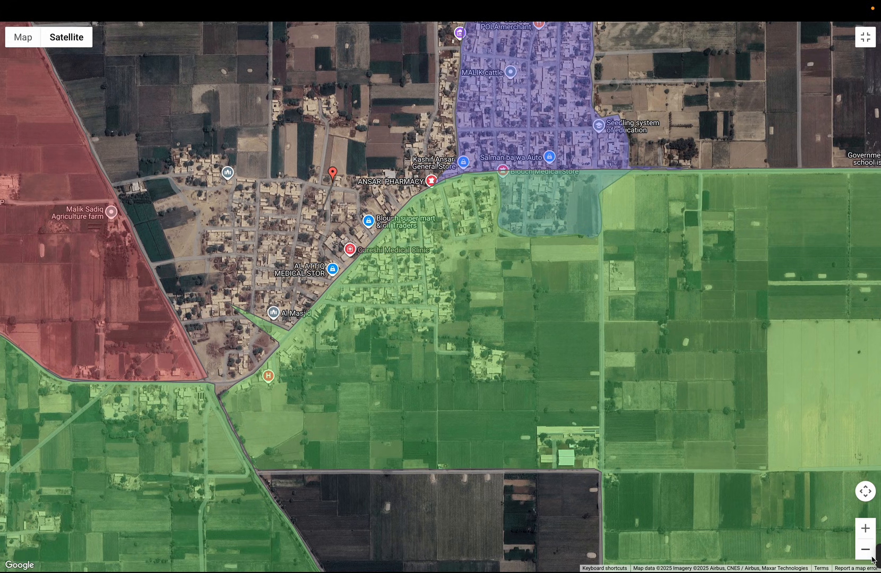
click(867, 554)
click(869, 554)
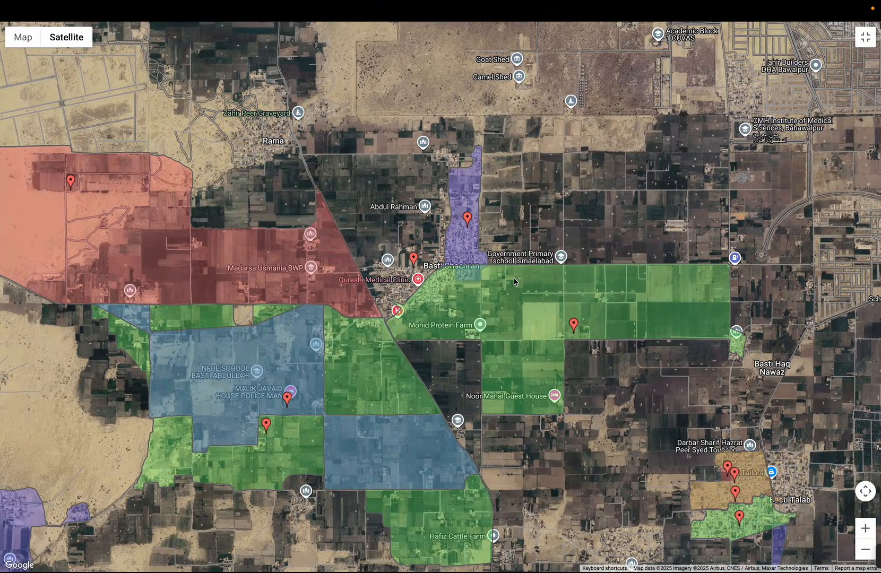
click(514, 282)
- Close the green polygon's popup and check the narrow northern polygon's activity 17482078
click(622, 240)
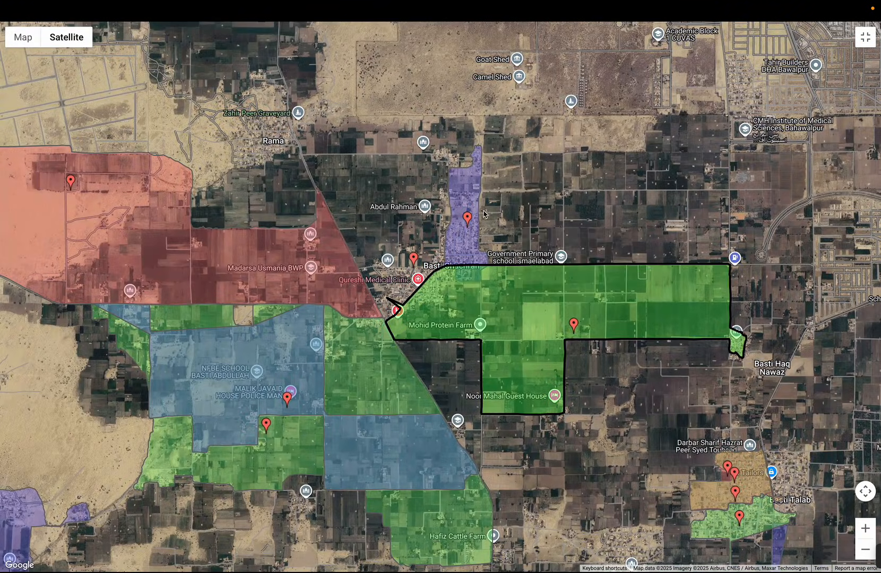
click(469, 200)
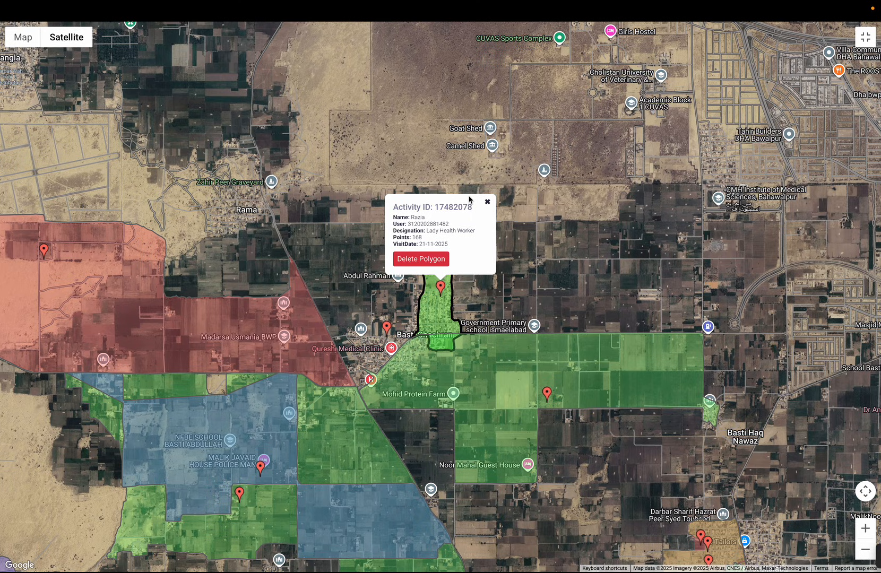
click(487, 203)
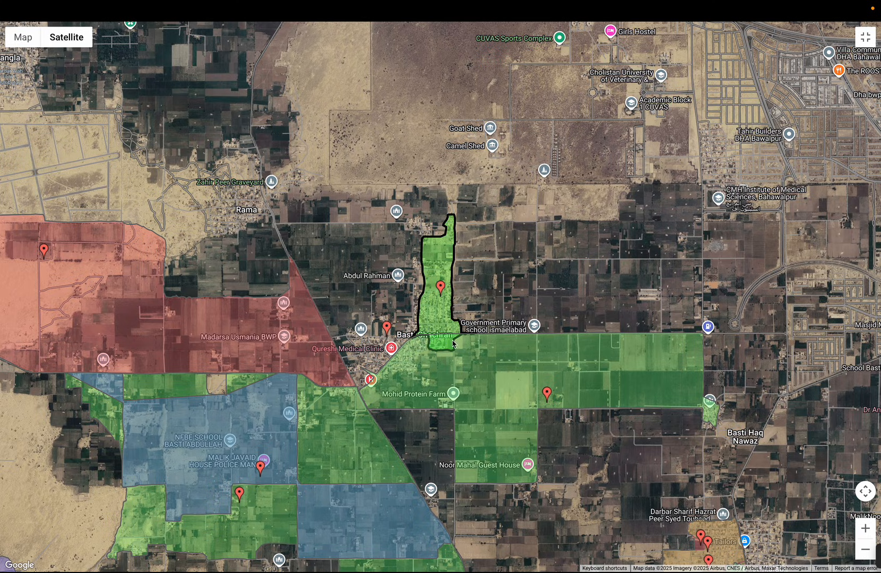
- Zoom in and pan south, view the green polygon's activity 17271428, then zoom out and close it
click(863, 528)
click(863, 528)
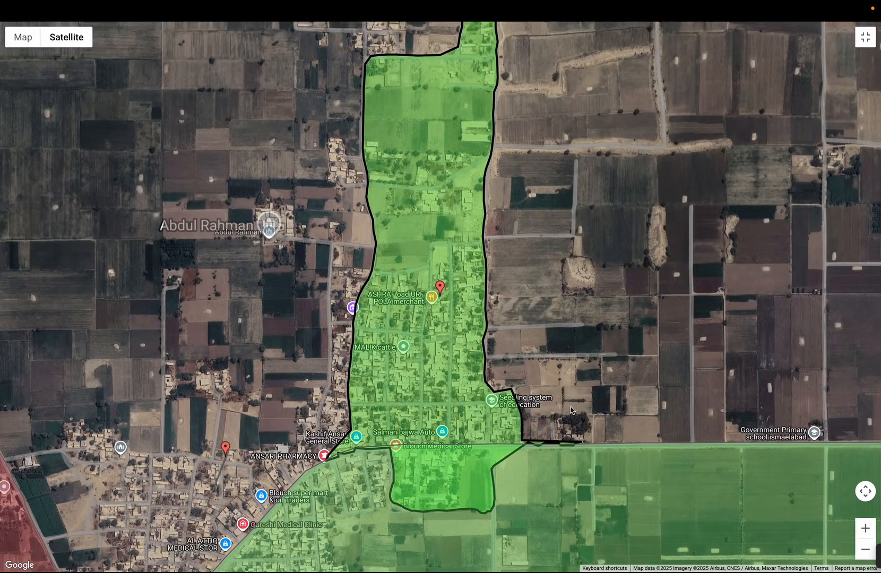
drag(571, 410, 571, 267)
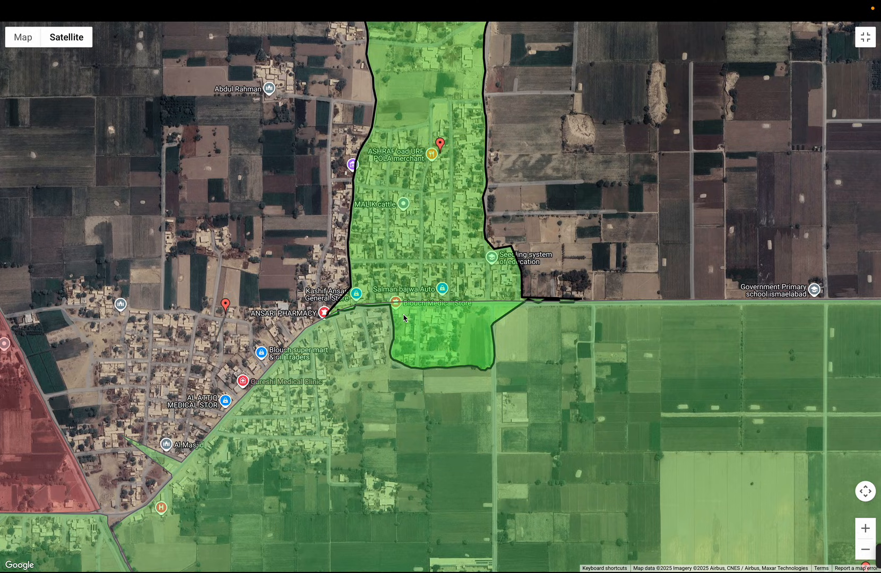
click(664, 408)
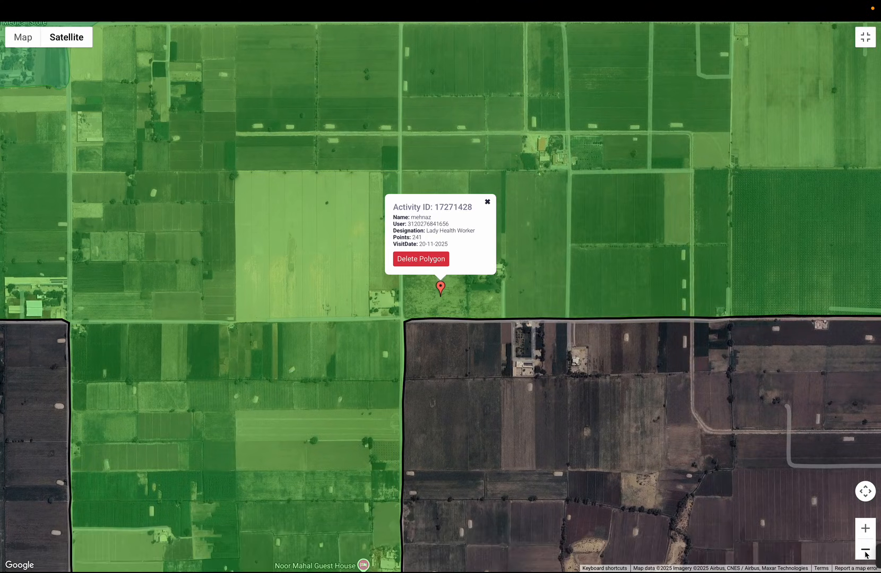
click(865, 549)
click(865, 549)
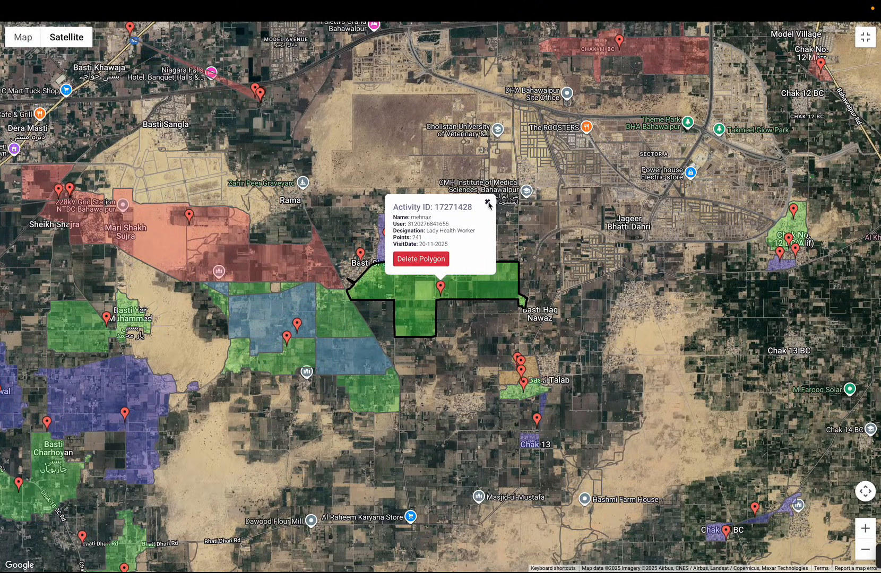
click(488, 202)
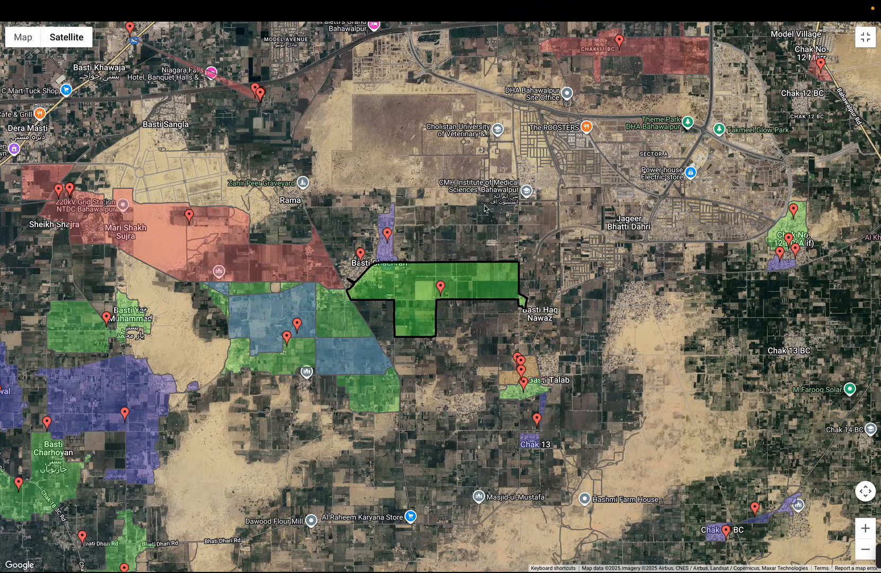
- Zoom in two levels, then view and close activity 17482078's details
click(865, 528)
click(865, 529)
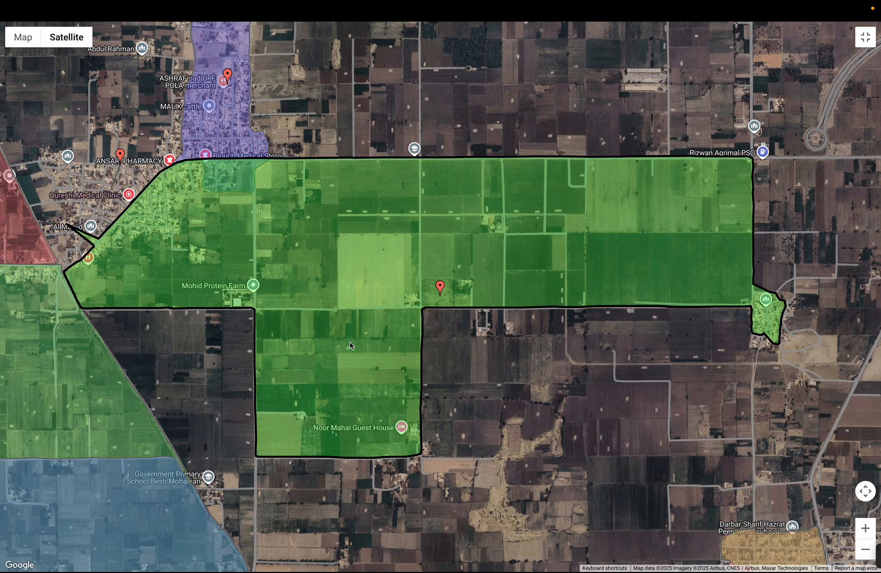
click(248, 154)
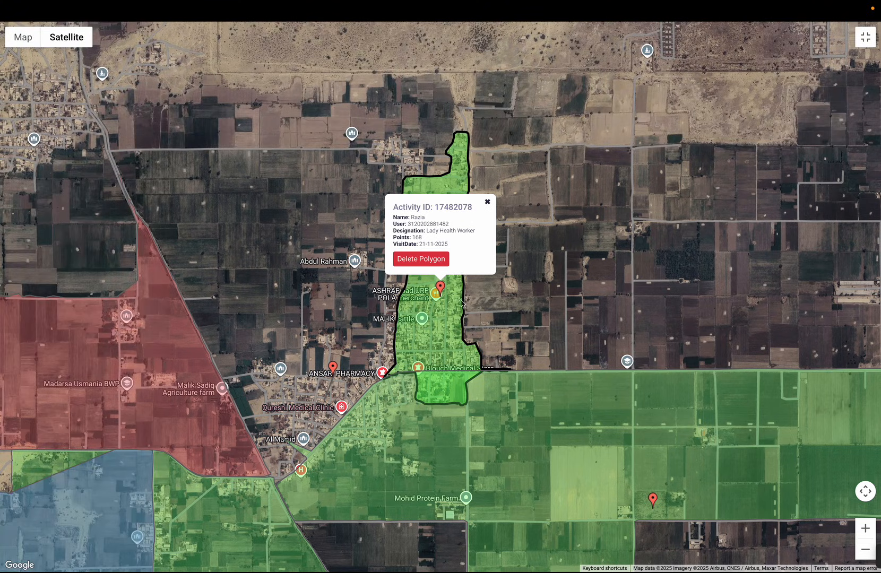
click(487, 203)
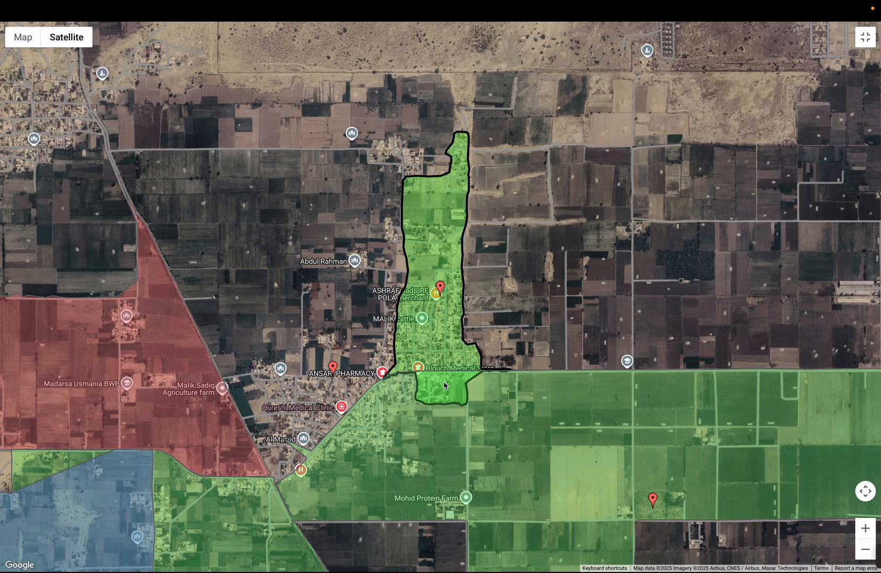
- Zoom in and pan over the narrow village polygon, zoom out, then view and close its activity details
click(867, 529)
click(867, 529)
drag(216, 342, 384, 37)
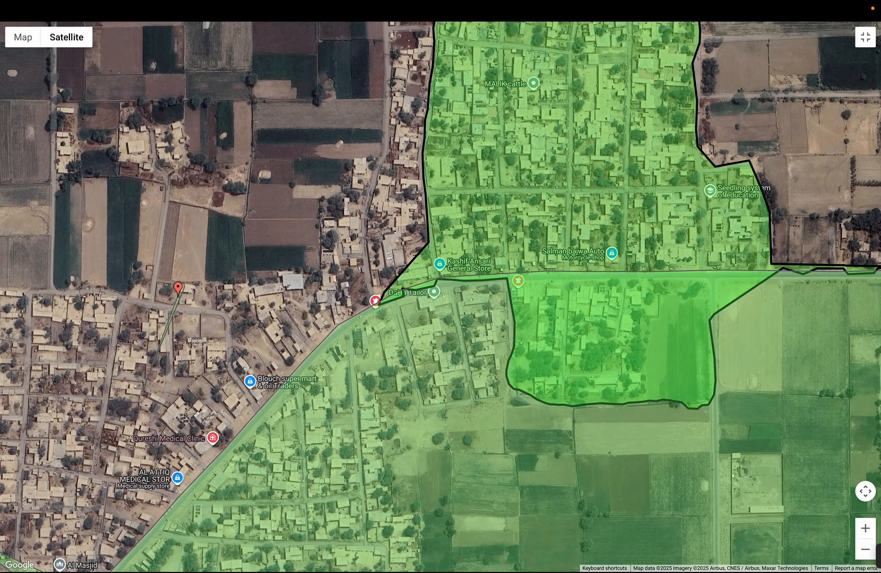
click(865, 550)
click(866, 550)
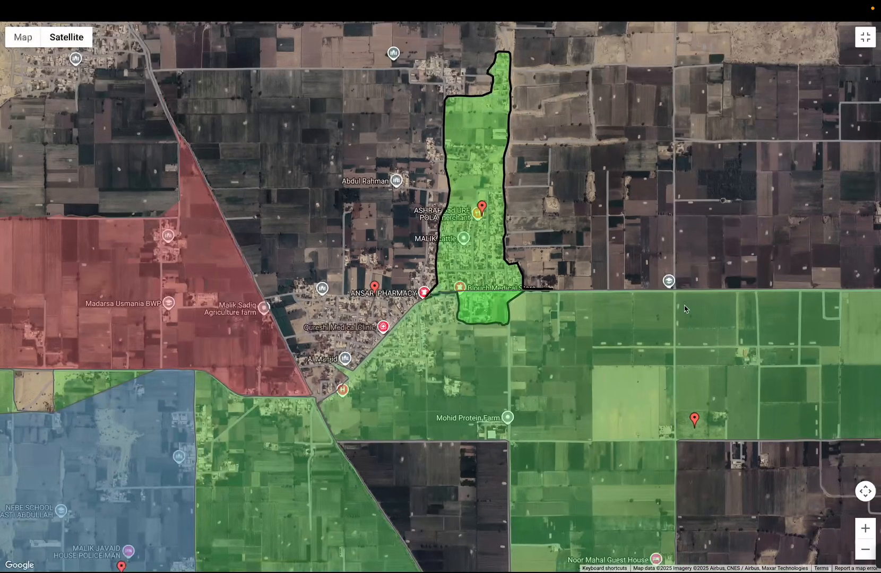
click(480, 139)
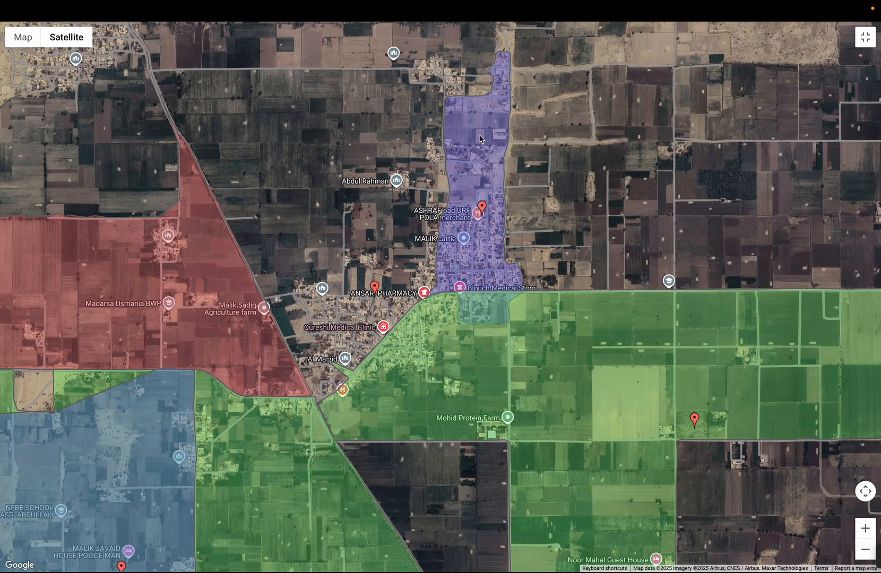
click(480, 139)
click(529, 123)
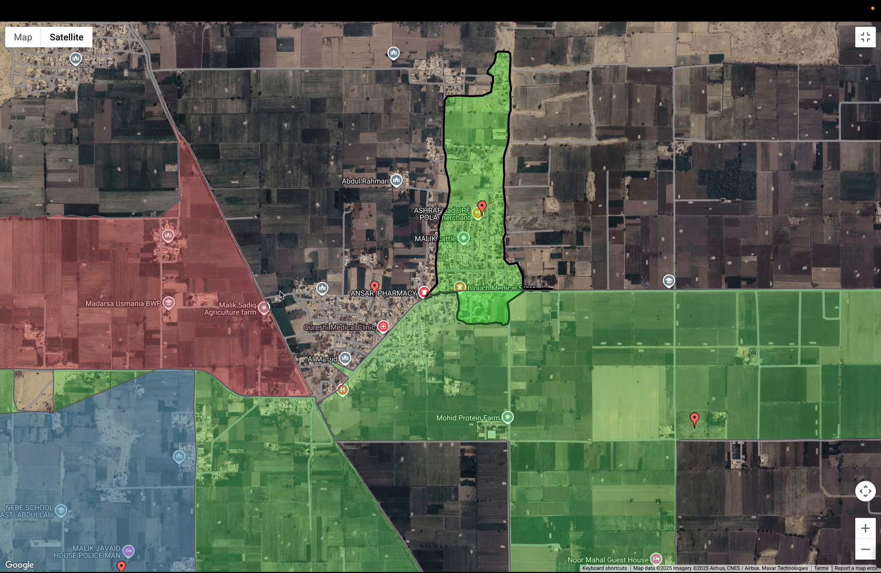
- Zoom out three levels to the wider Bahawalpur area
click(866, 551)
click(865, 552)
click(865, 553)
- Reframe the map on the southern polygons near Basti Lang, then view and close the green polygon's activity details
click(866, 552)
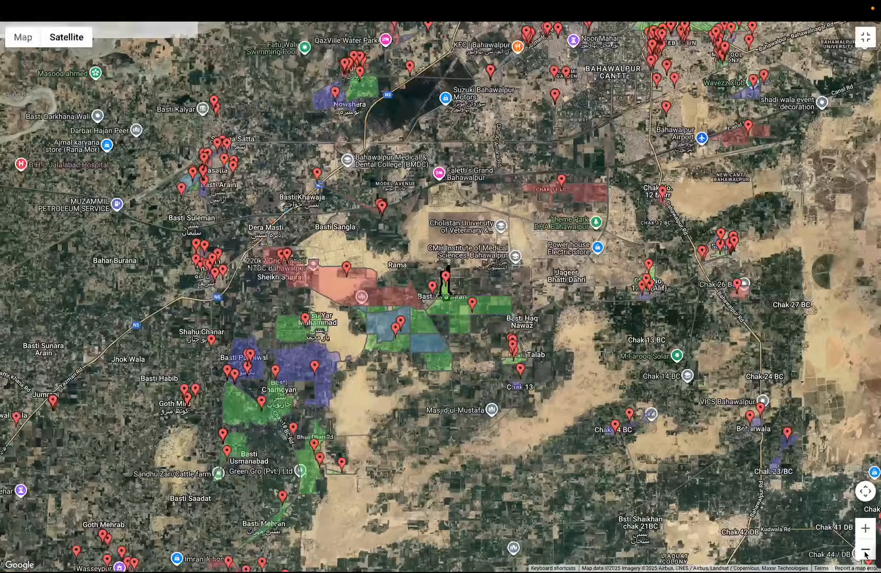
click(865, 552)
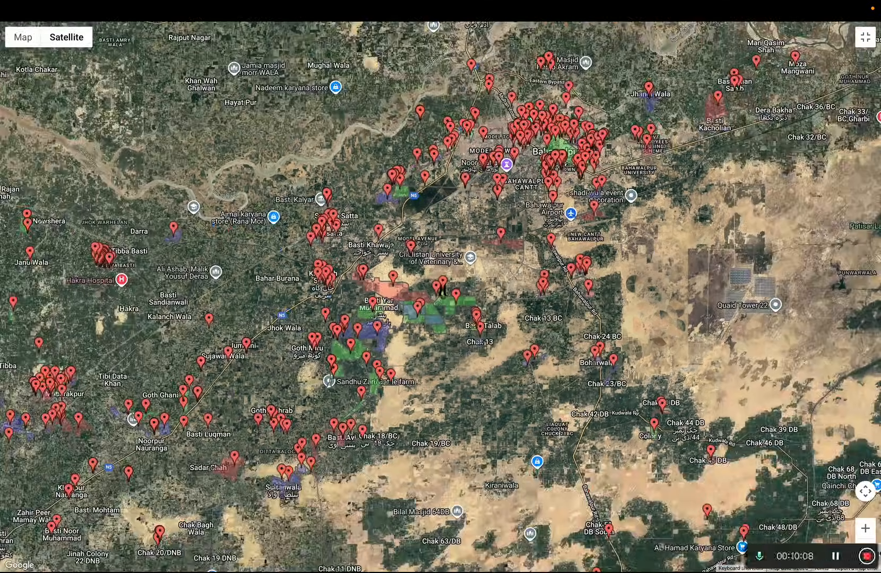
click(866, 529)
click(865, 529)
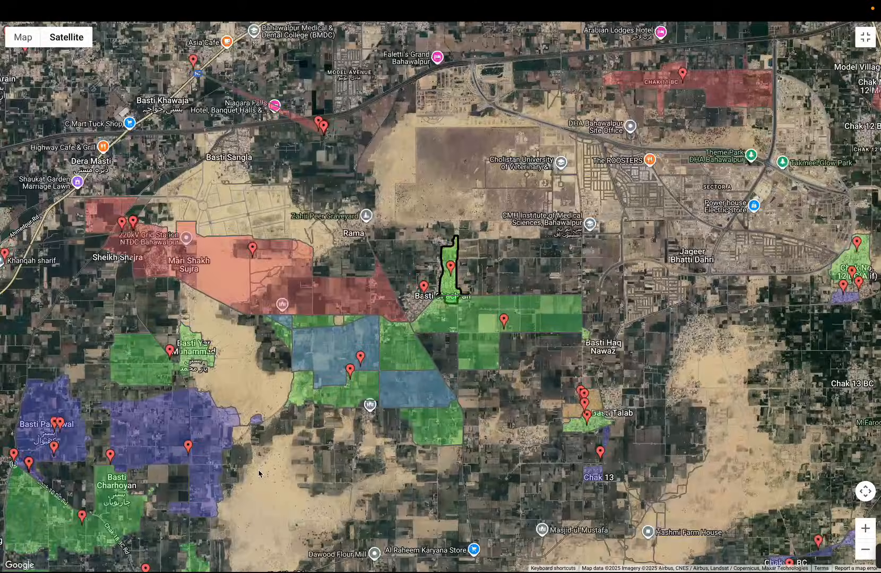
drag(259, 472, 567, 394)
drag(284, 355, 283, 318)
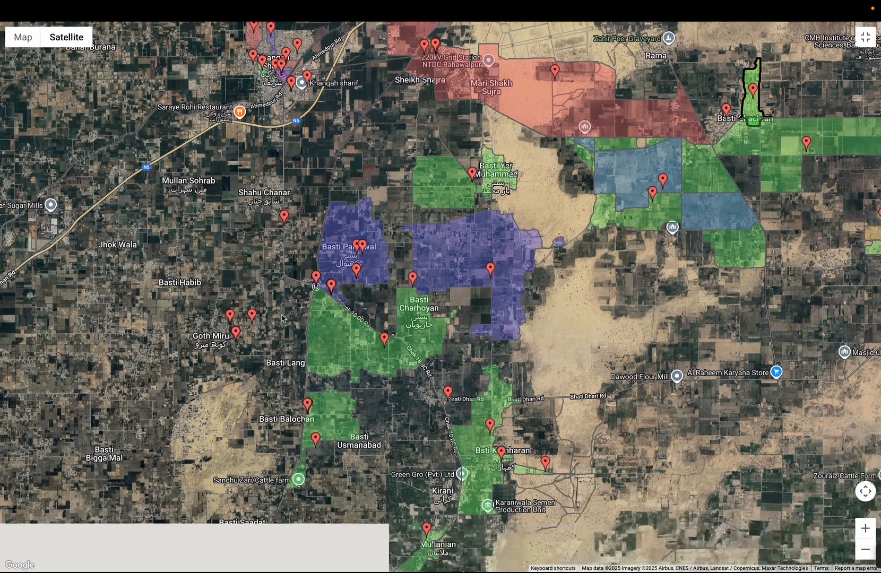
click(346, 361)
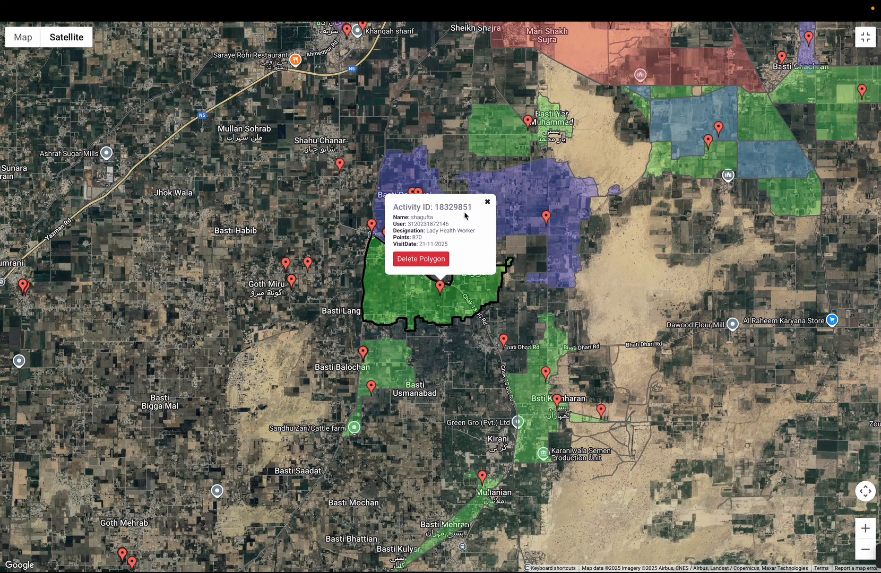
click(487, 203)
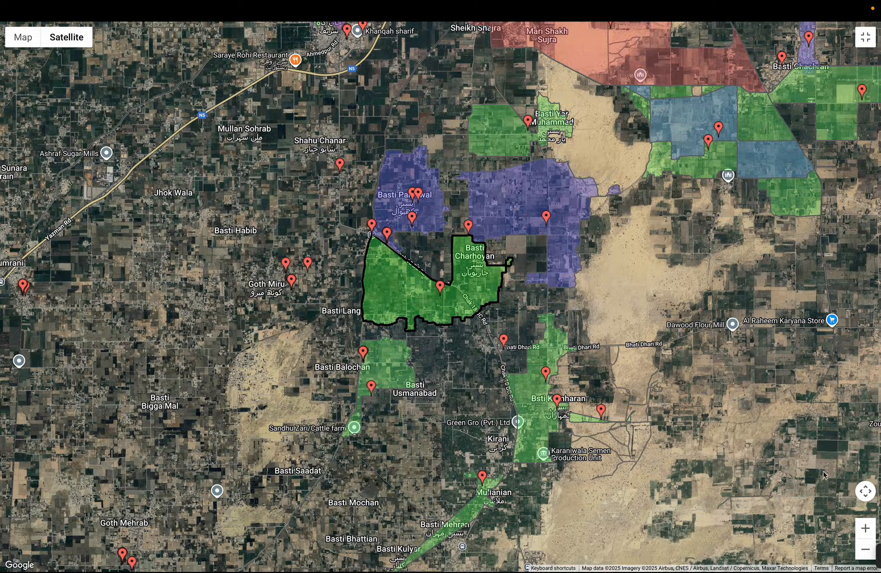
- Zoom in three levels to trace the green polygon's southern boundary, then zoom back out two levels
click(866, 528)
click(866, 528)
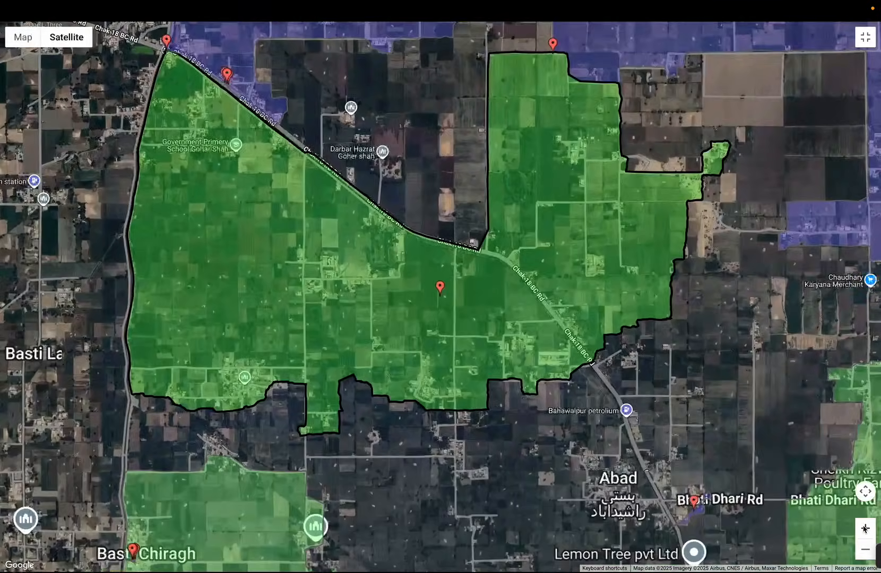
click(865, 528)
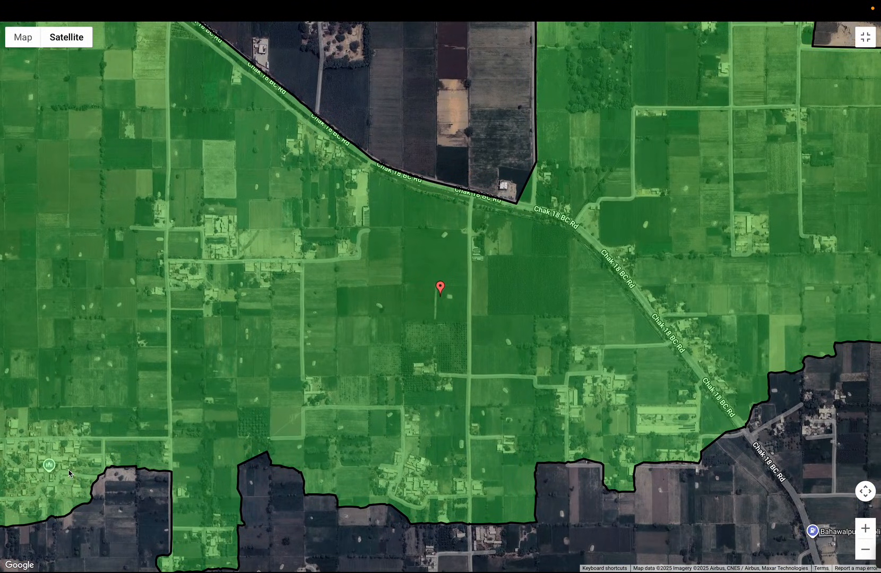
drag(72, 475, 137, 411)
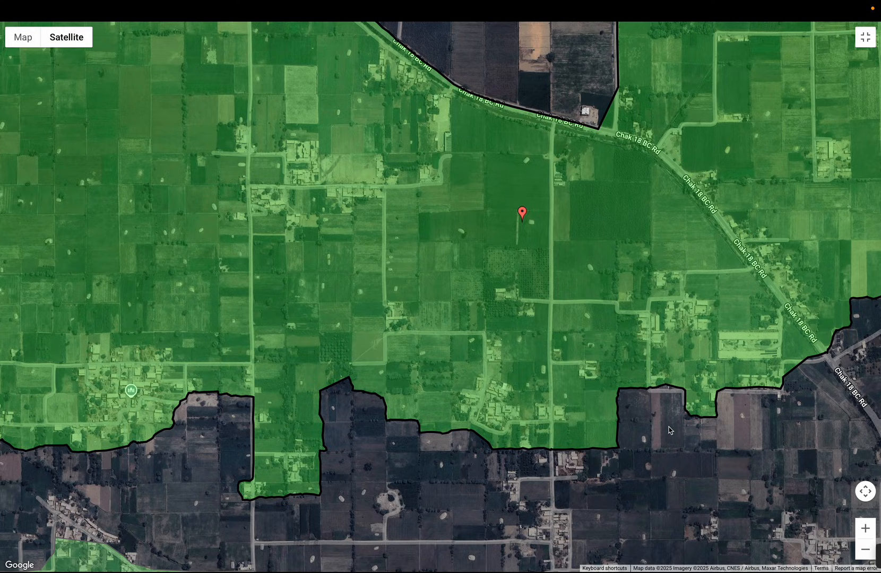
drag(655, 445, 542, 263)
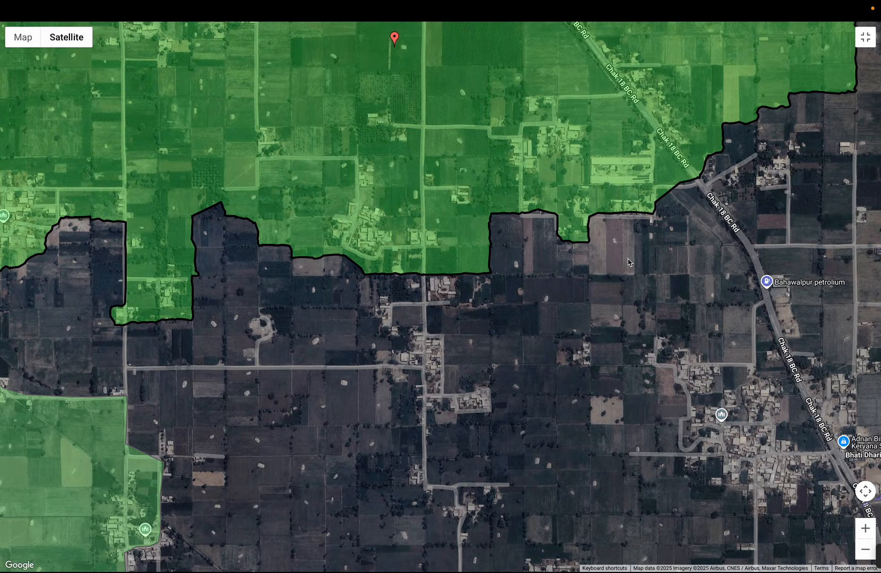
drag(653, 283, 536, 396)
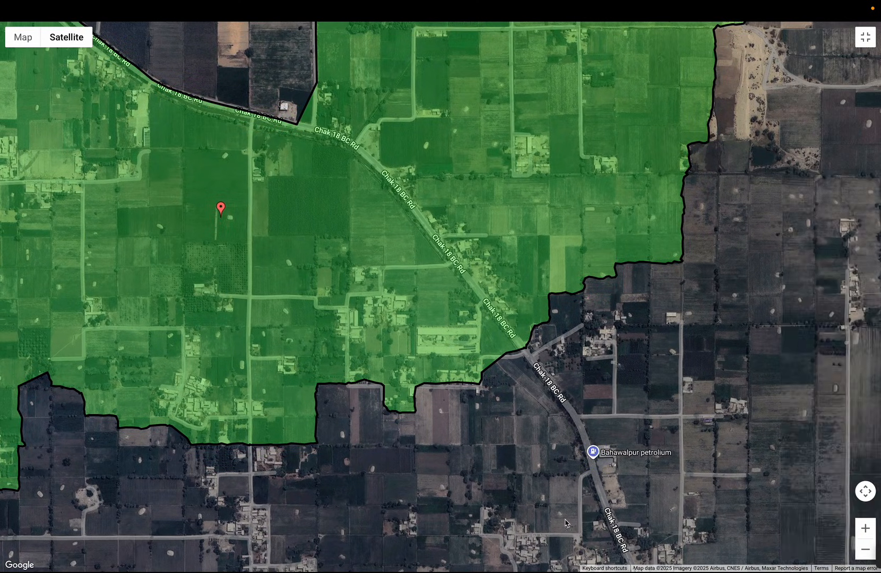
drag(566, 524, 547, 324)
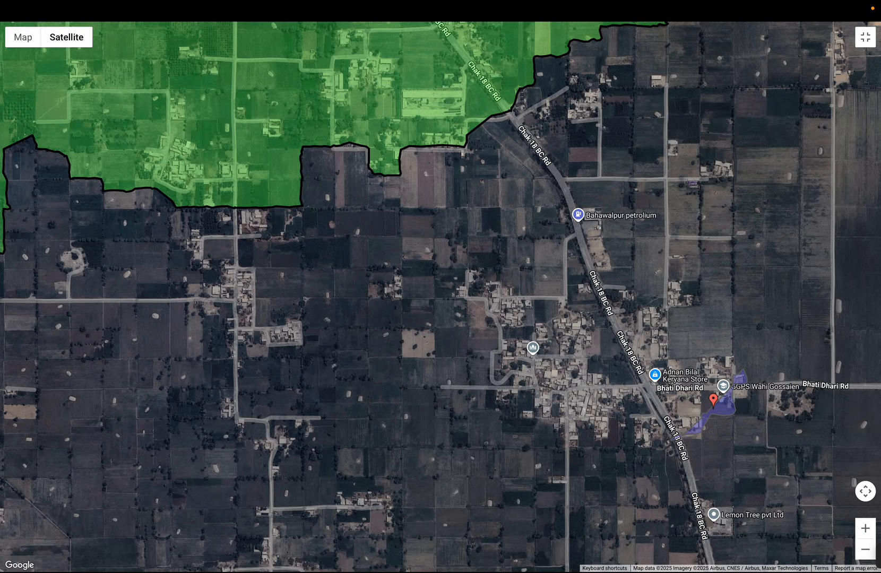
click(872, 555)
click(872, 556)
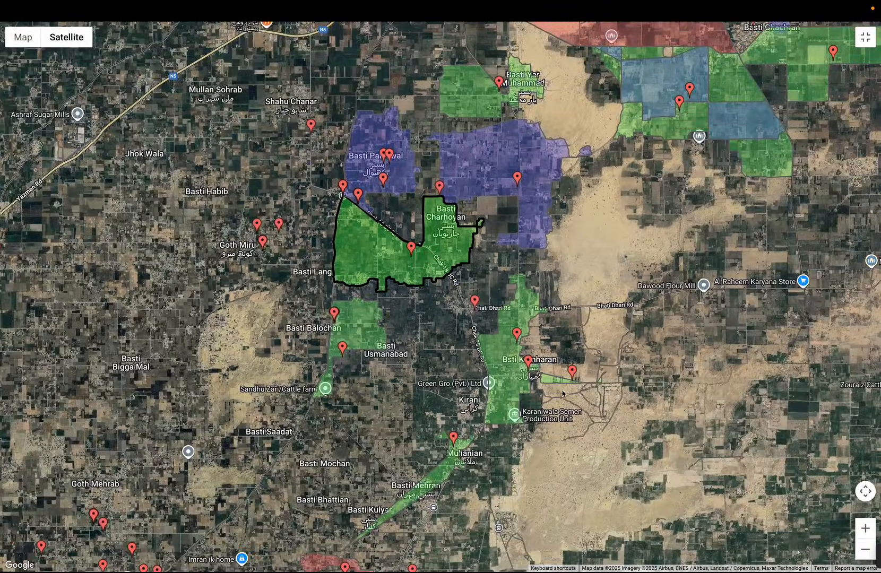
- Check the Kumharan polygon's activity, then zoom in, pan east, and check the triangular polygon's activity 17686922
click(515, 375)
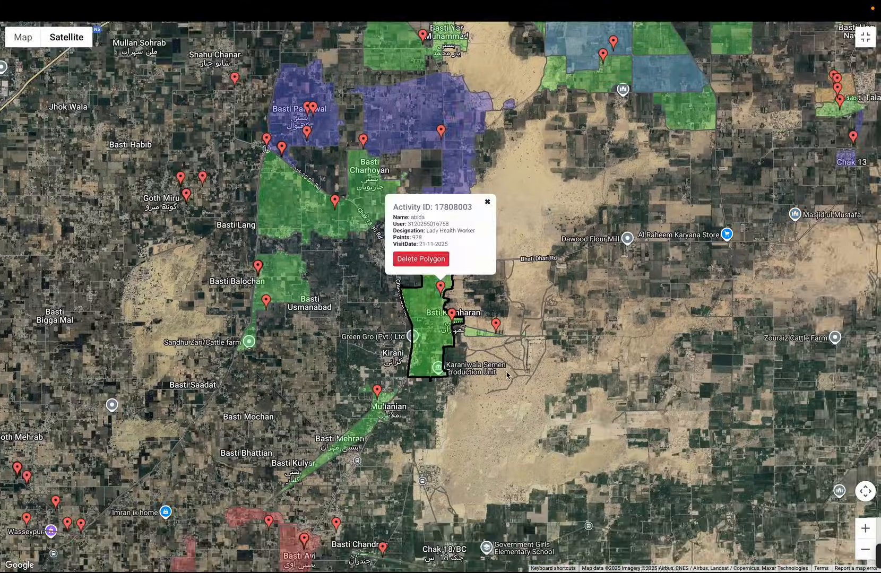
click(488, 203)
click(866, 528)
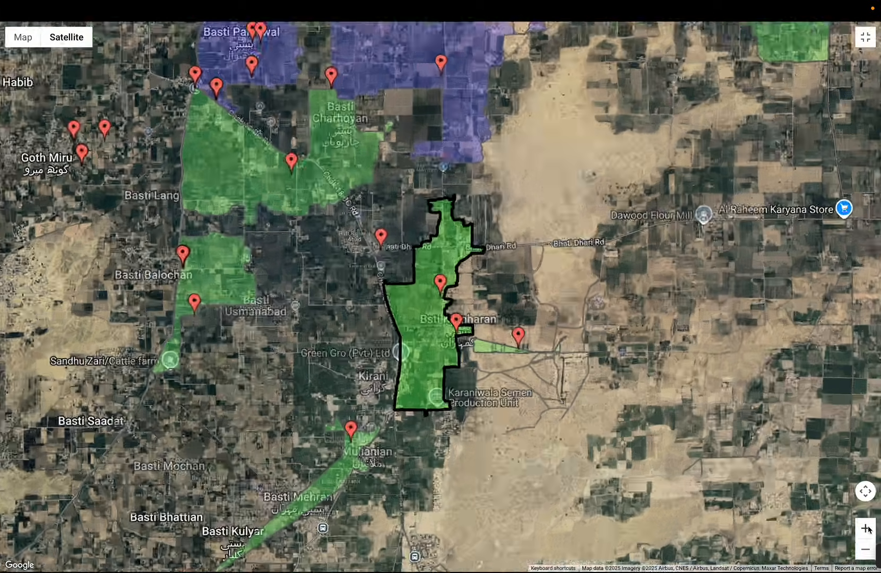
click(869, 530)
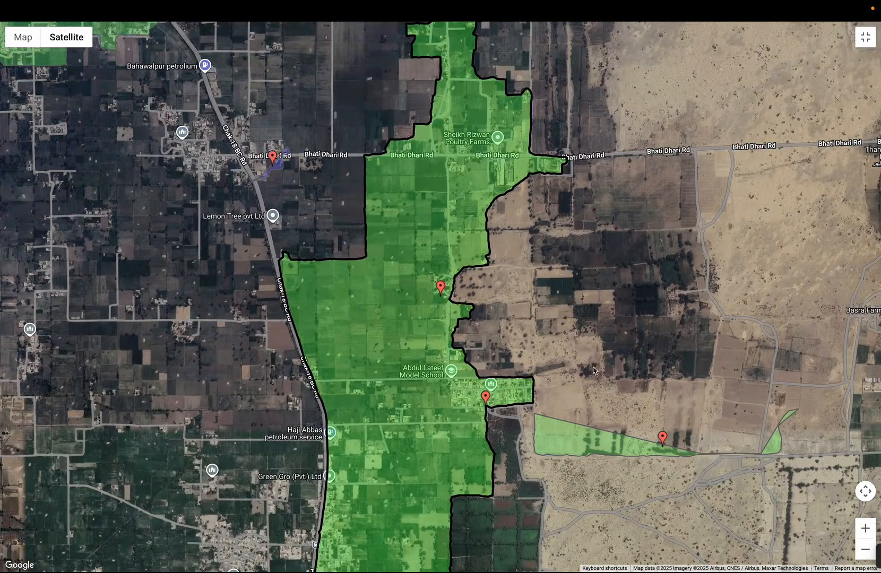
drag(574, 395, 552, 317)
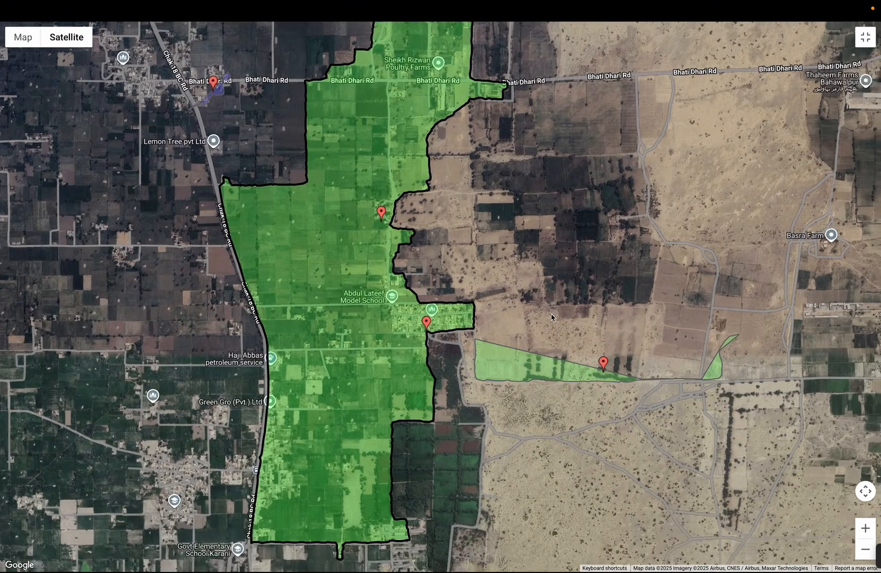
click(503, 365)
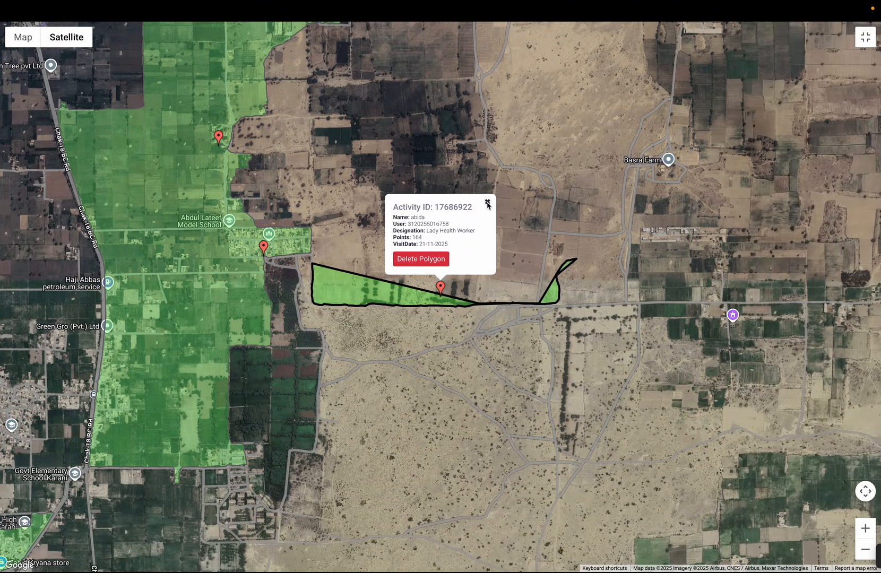
click(487, 202)
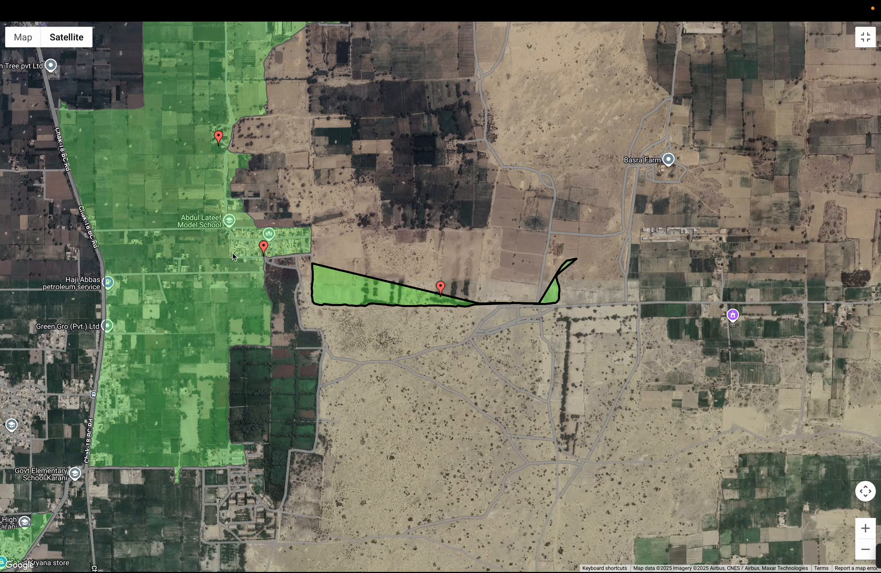
- View and close the large green polygon's activity details
click(233, 257)
click(489, 203)
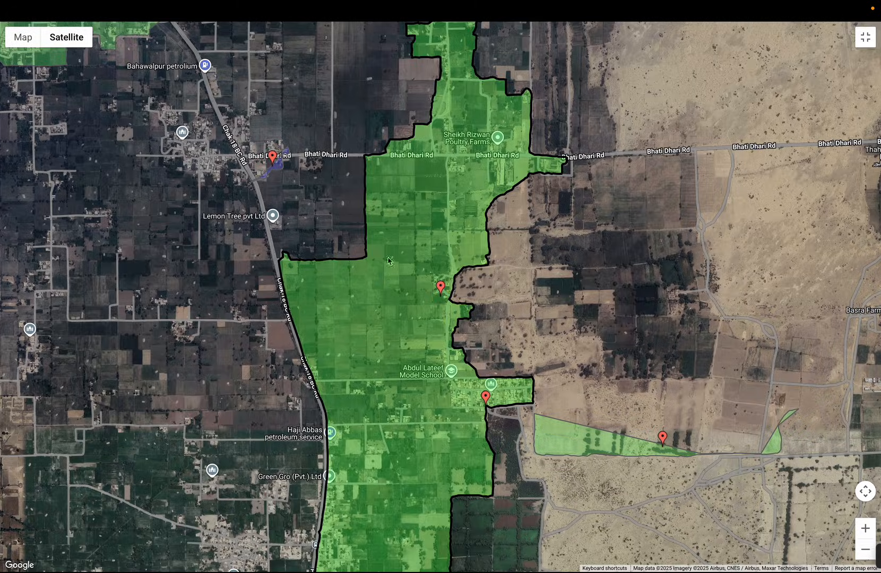
scroll(389, 260, down, 5)
scroll(633, 350, up, 3)
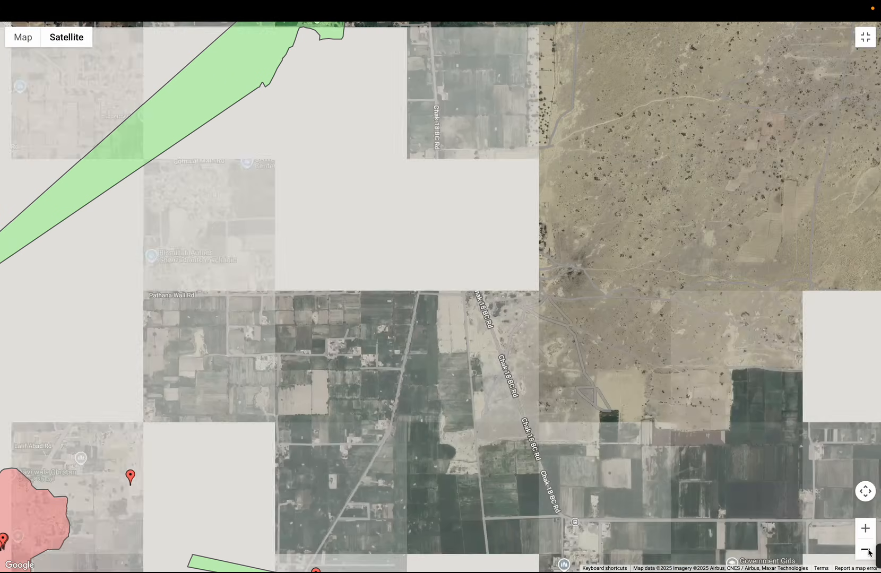
- Zoom out three levels and pan west to Basti Langah, Noorpur Pulley and Mubarakpur
click(866, 551)
click(866, 550)
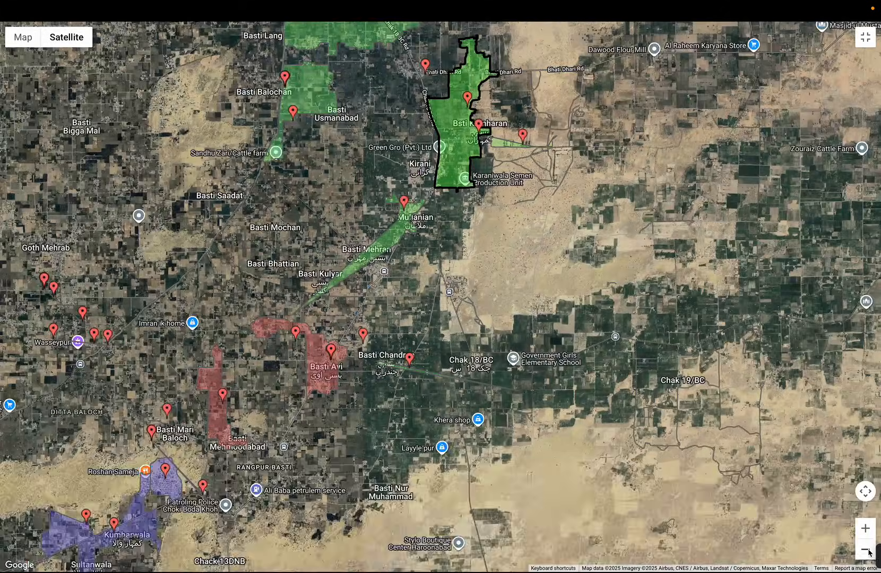
click(866, 550)
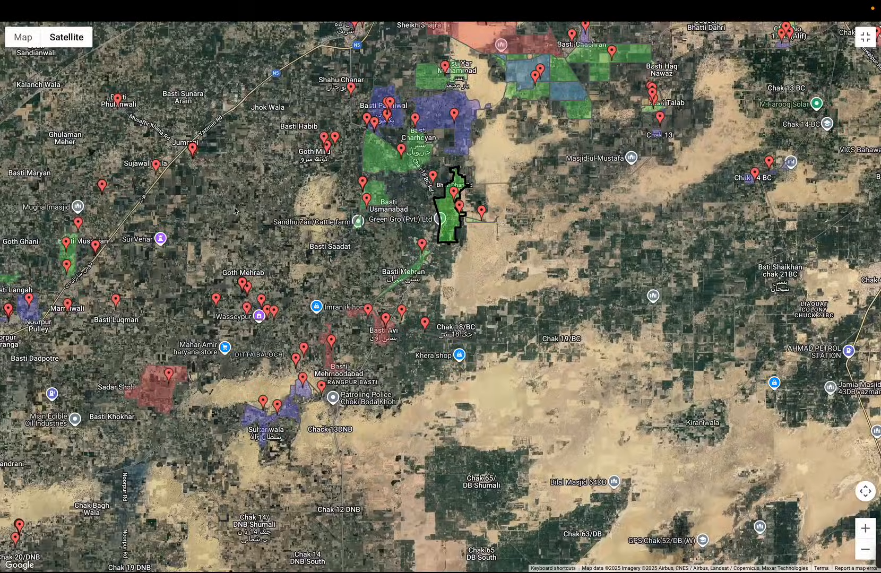
drag(236, 210, 425, 275)
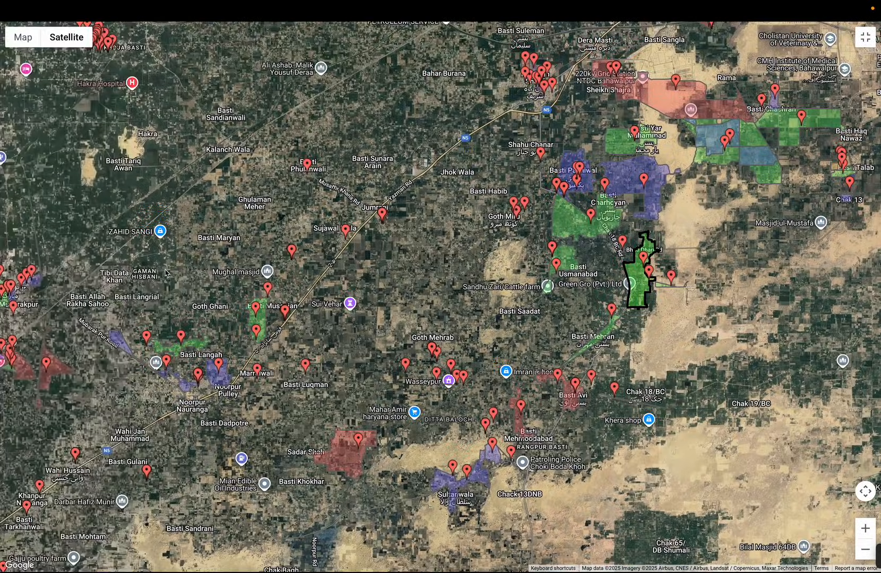
drag(170, 273, 423, 273)
- Zoom in on the western villages and centre the blue polygon beside Blue Star Fuelling station
click(866, 529)
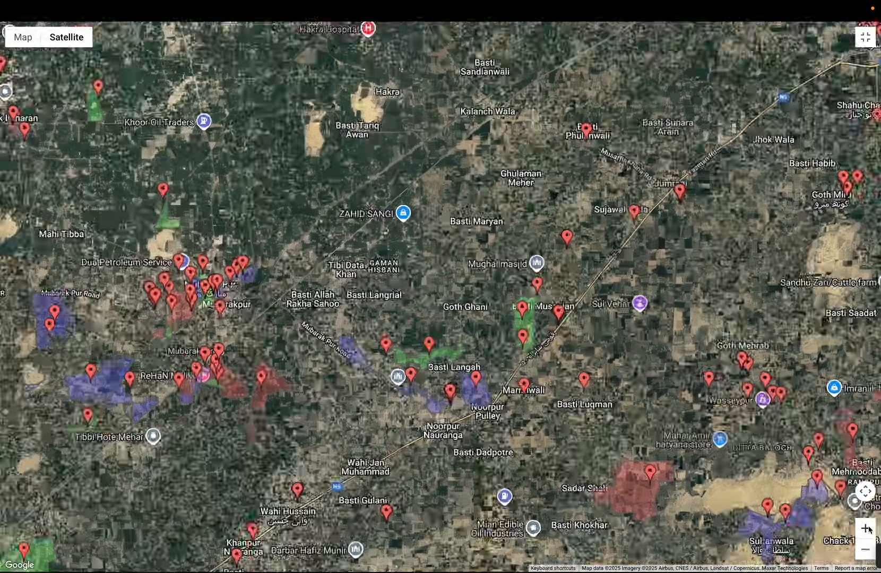
click(866, 528)
scroll(876, 504, down, 5)
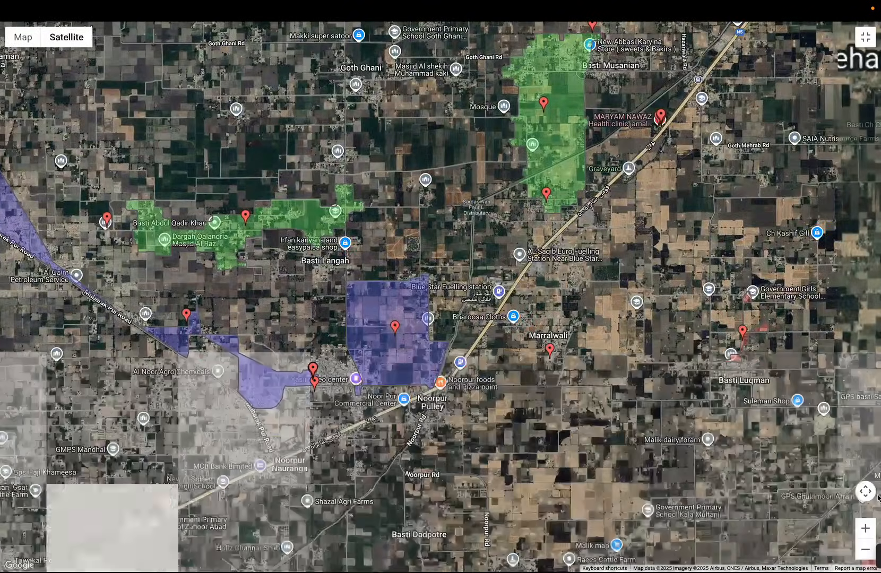
click(866, 529)
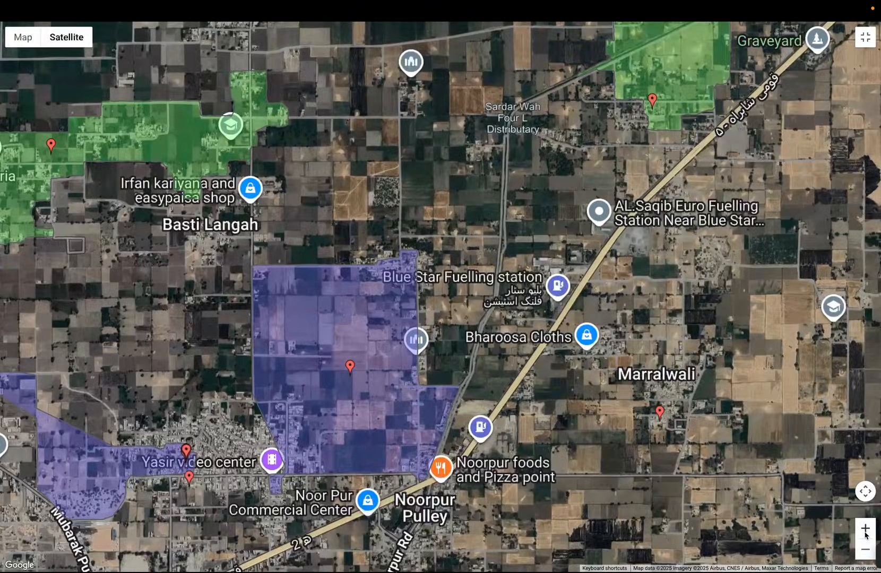
click(865, 529)
click(869, 554)
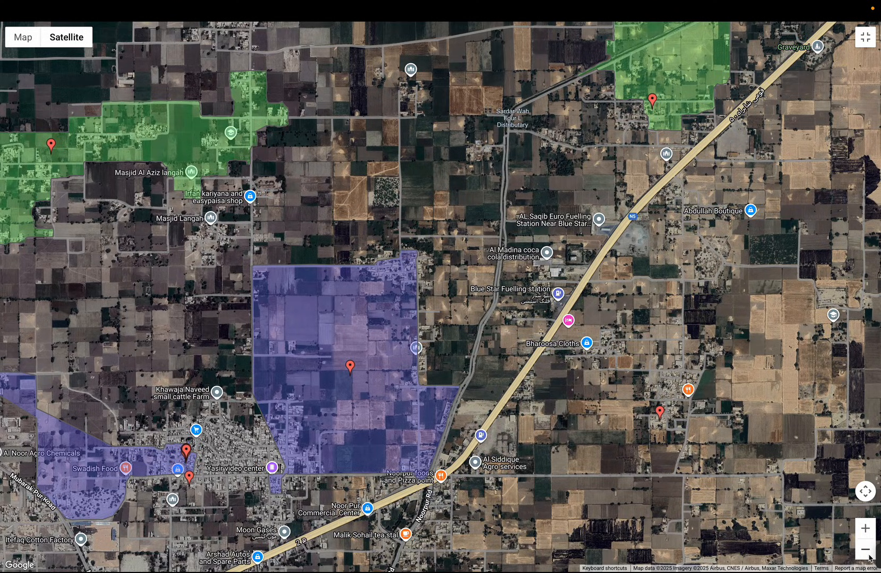
click(866, 528)
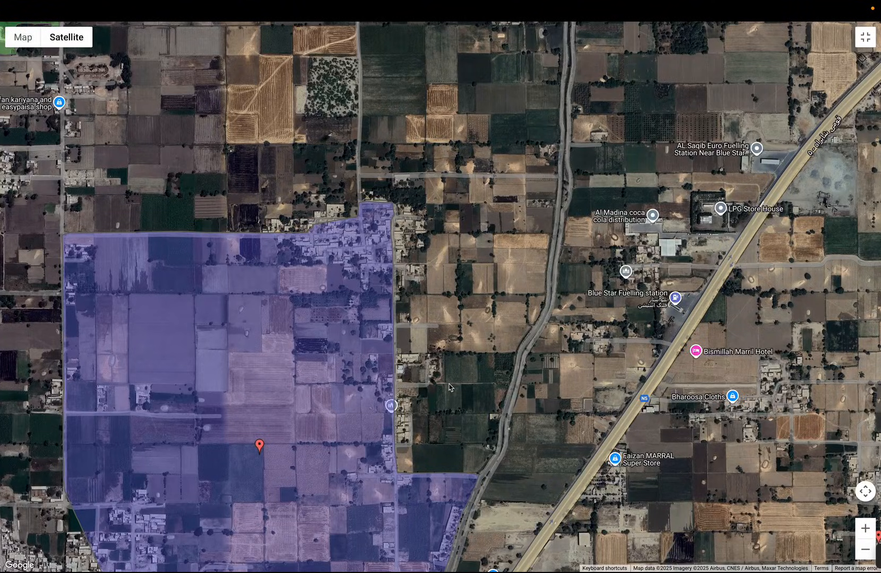
drag(449, 387, 485, 311)
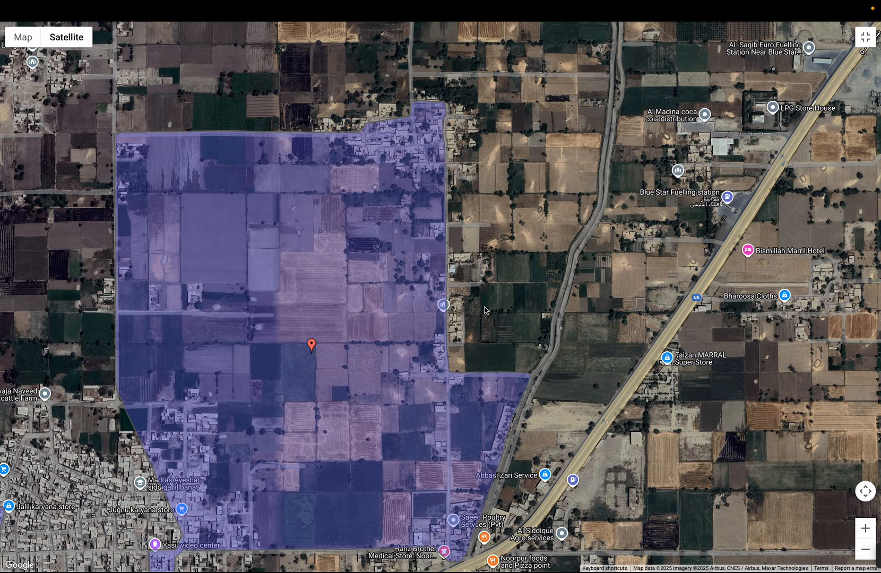
- Zoom out two levels around the blue polygon and shift the view west
click(866, 549)
click(866, 550)
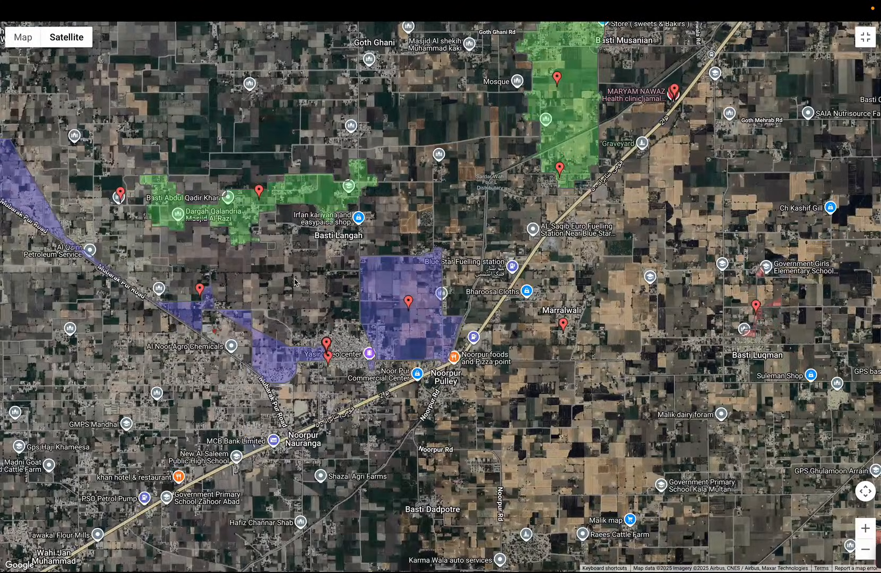
drag(346, 344, 562, 386)
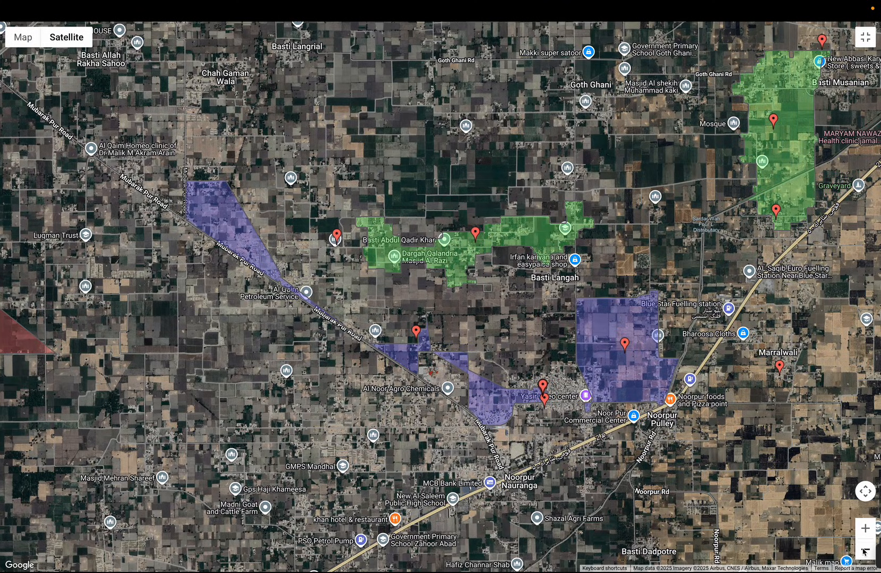
- Zoom out further, pan south-west, and zoom in two levels near Basti Khokhran
click(865, 551)
click(864, 551)
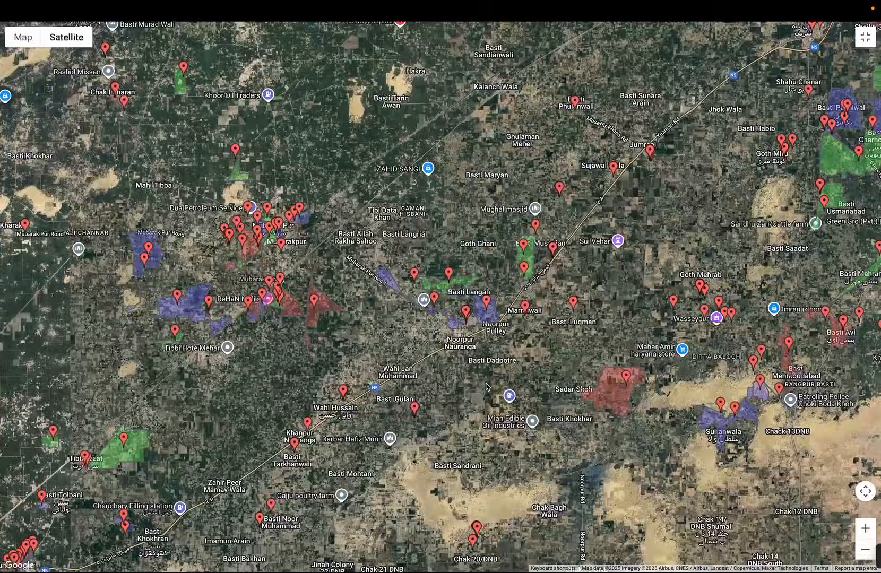
drag(487, 386, 687, 304)
drag(375, 395, 462, 274)
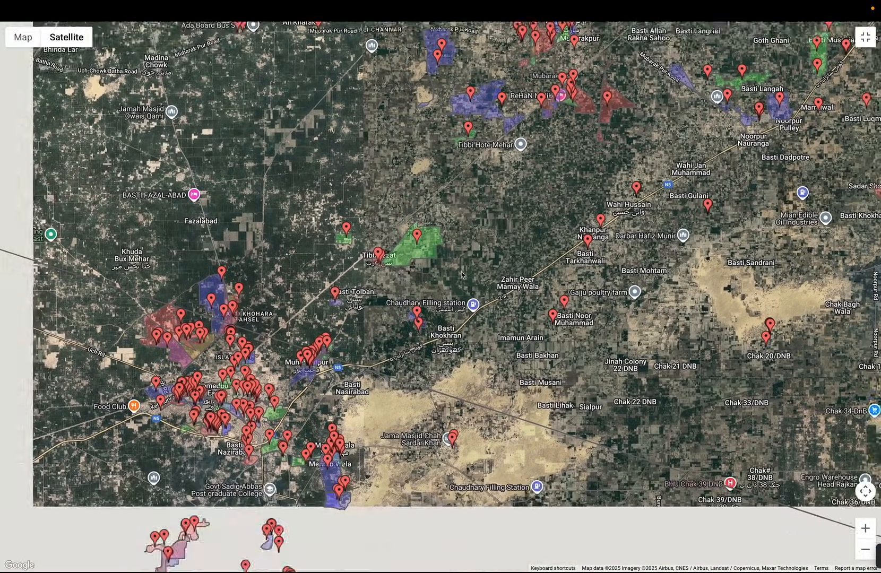
click(864, 529)
click(865, 529)
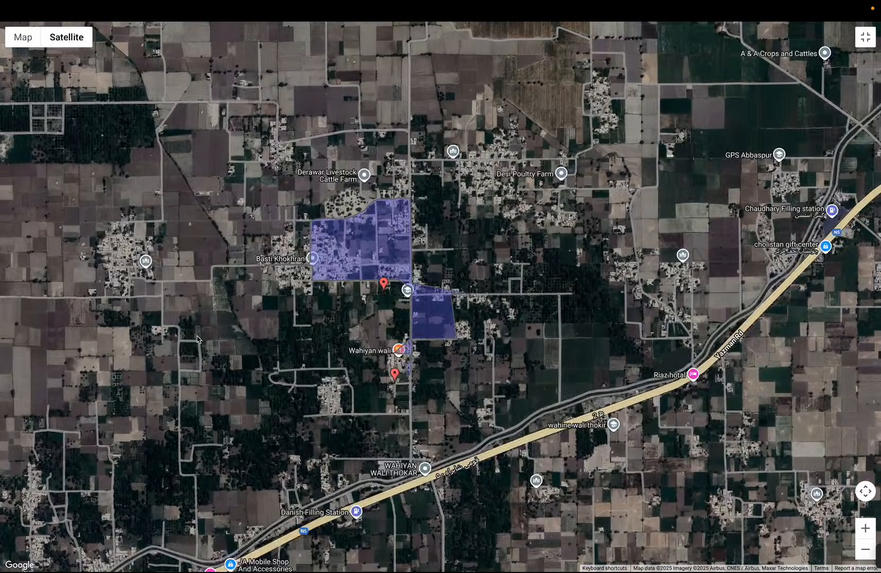
- Centre and zoom into the overlapping cluster, then show activity 18295630's details (21-11-2025 visit, 192 points)
drag(133, 333, 504, 314)
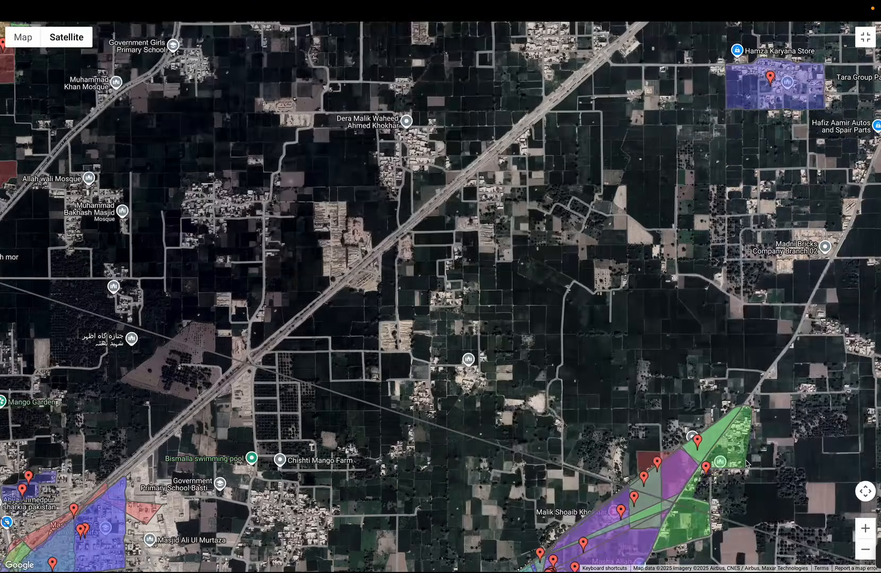
drag(753, 469, 732, 336)
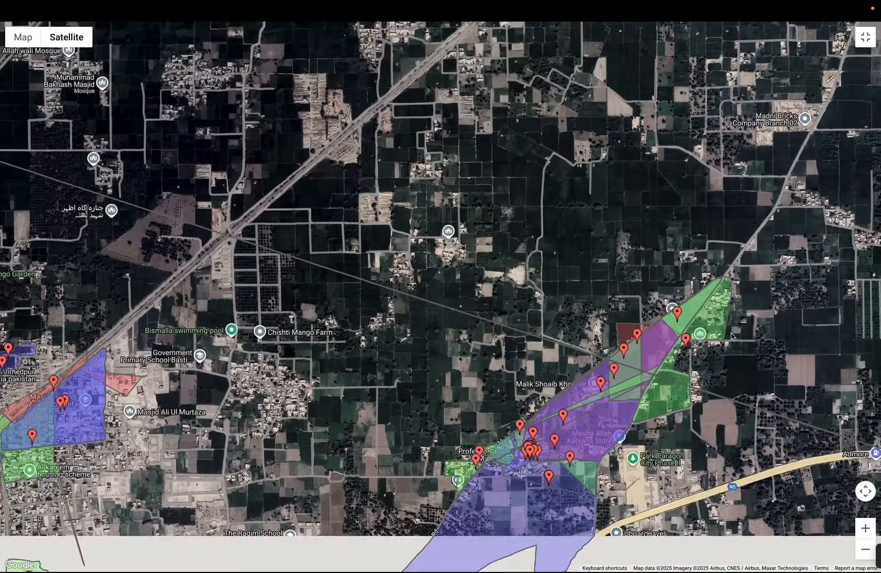
drag(567, 420, 502, 355)
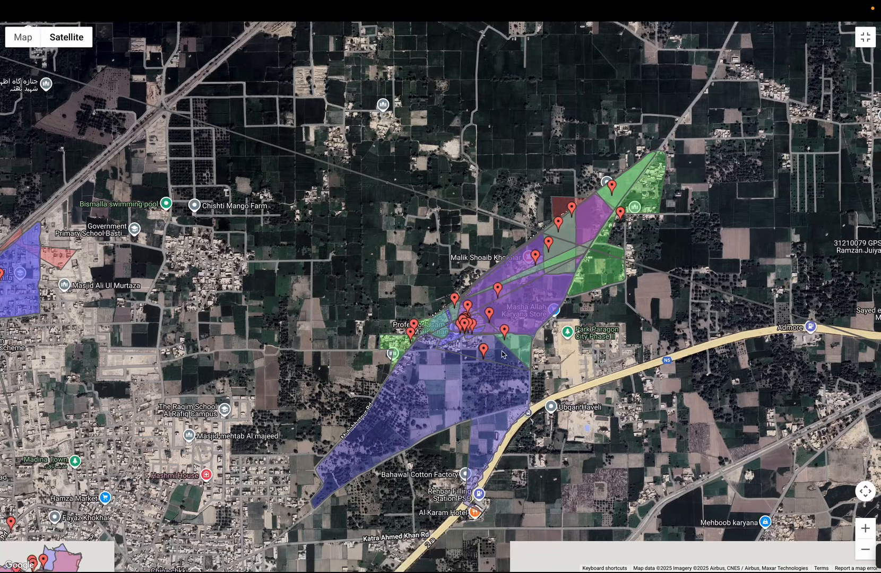
click(865, 528)
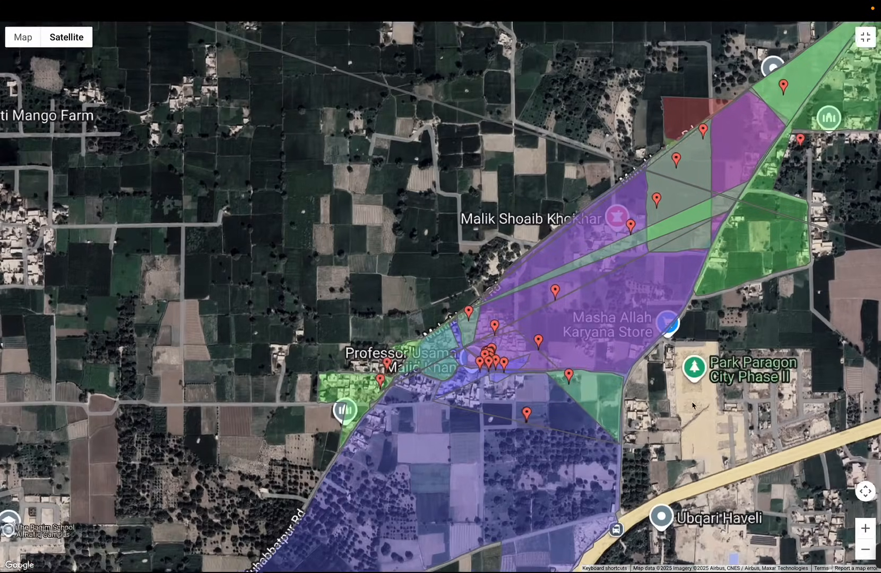
drag(722, 456, 592, 313)
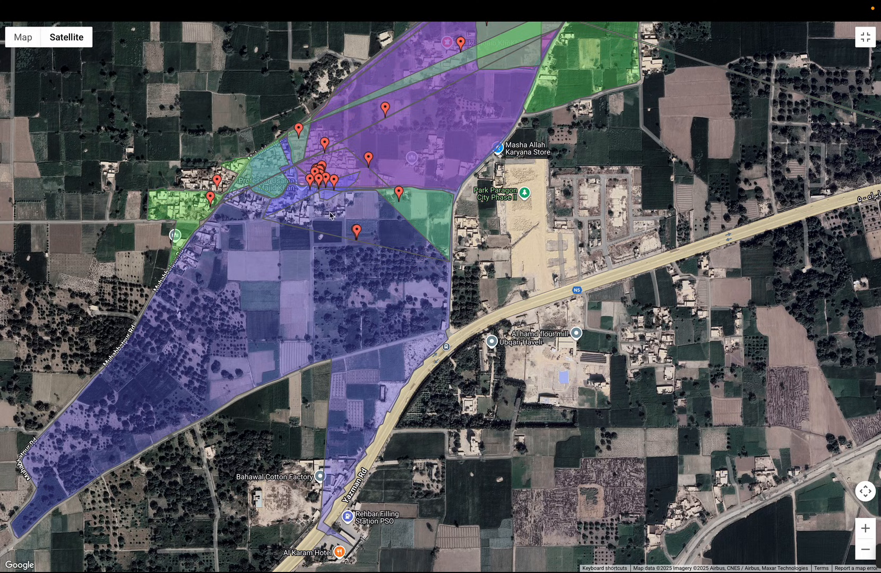
click(377, 171)
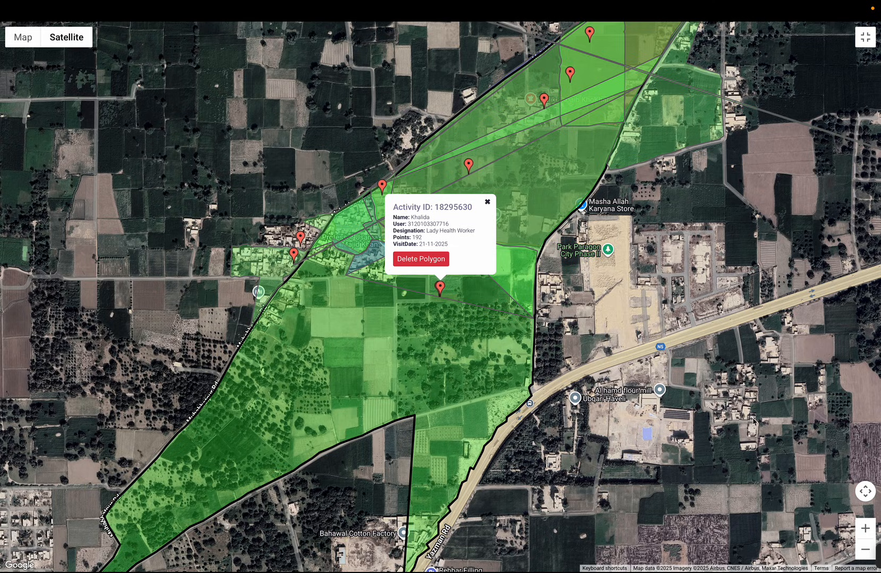
- Close the popup, zoom out one level, and check activities 17542220 and 17092656
click(488, 203)
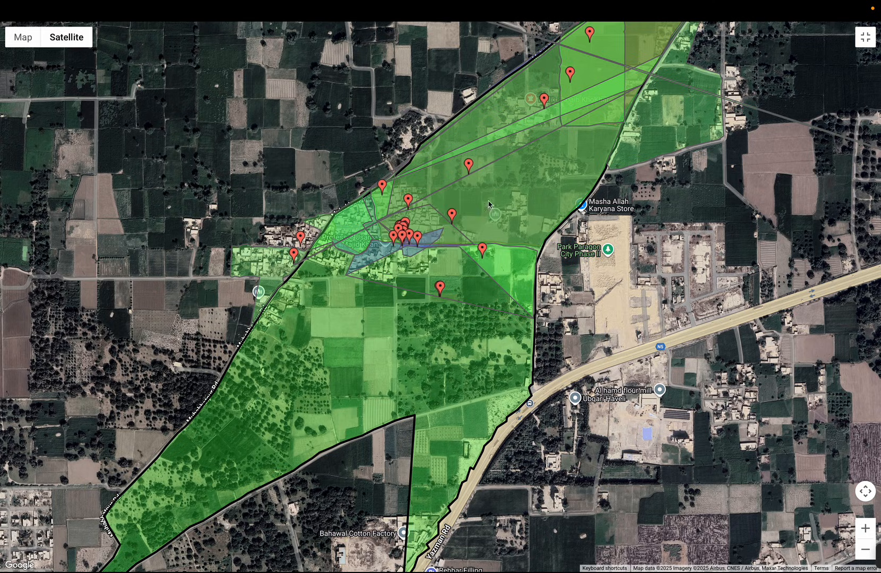
click(872, 556)
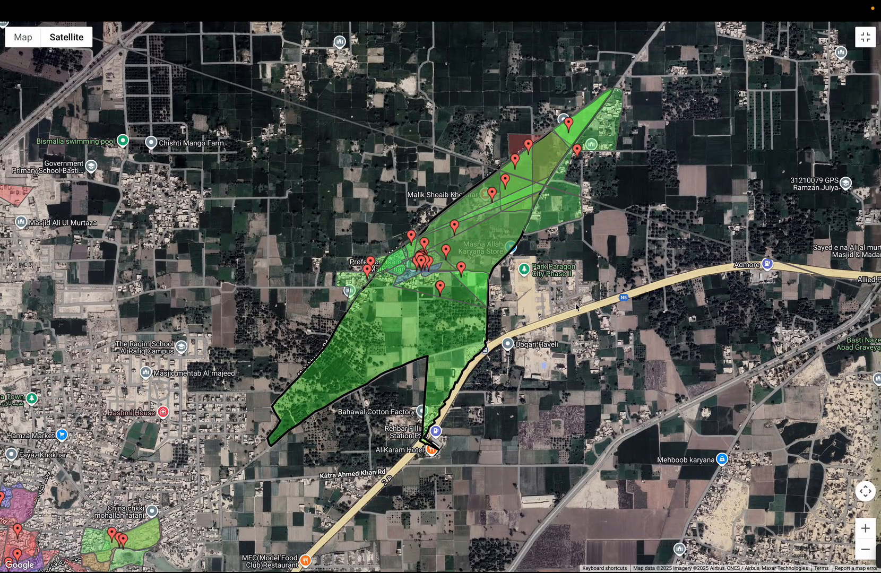
click(406, 282)
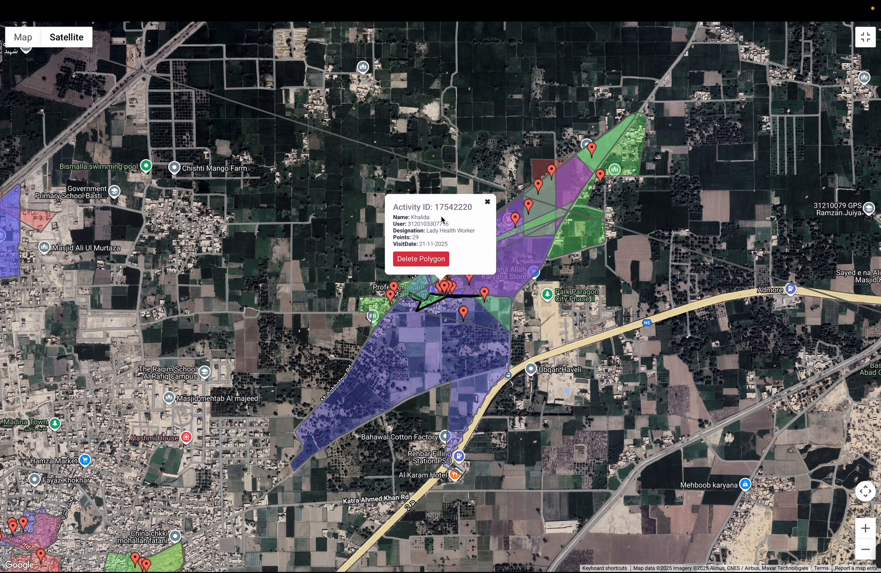
click(488, 202)
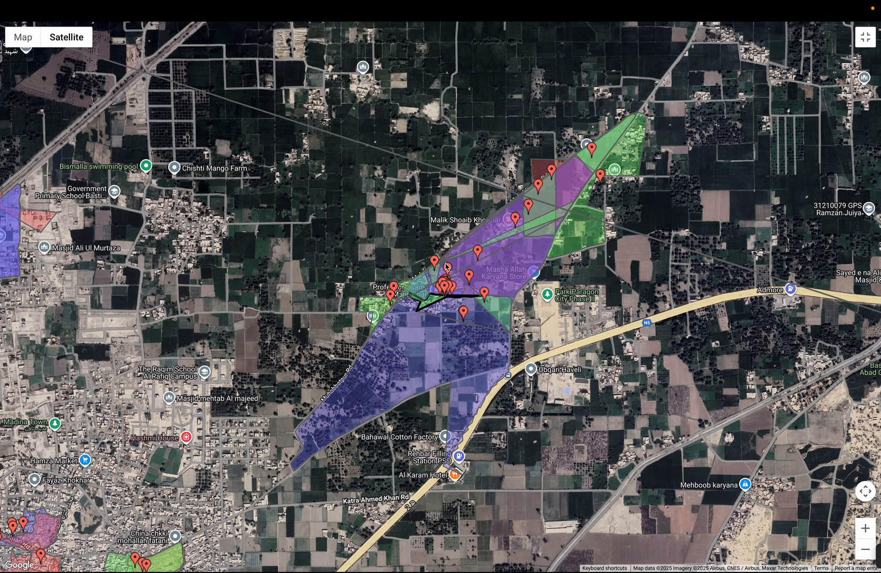
click(429, 284)
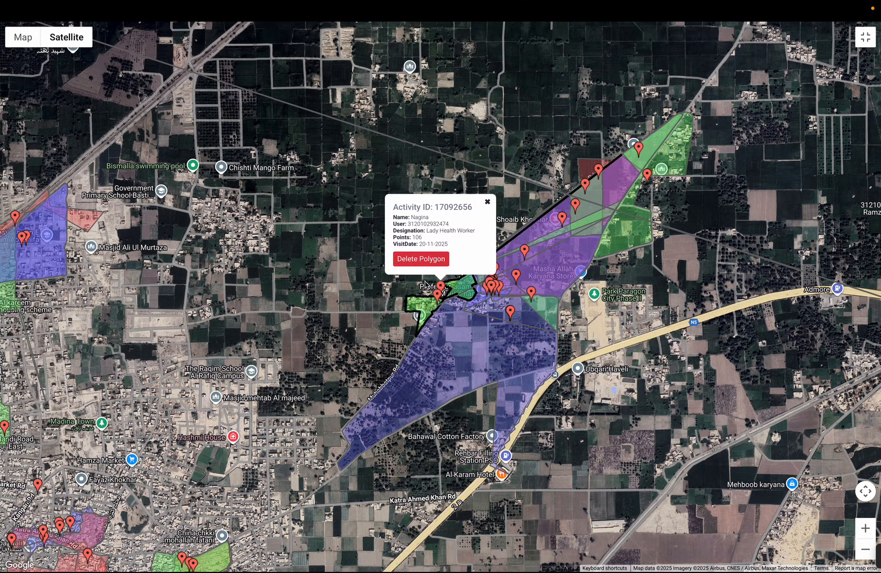
click(487, 202)
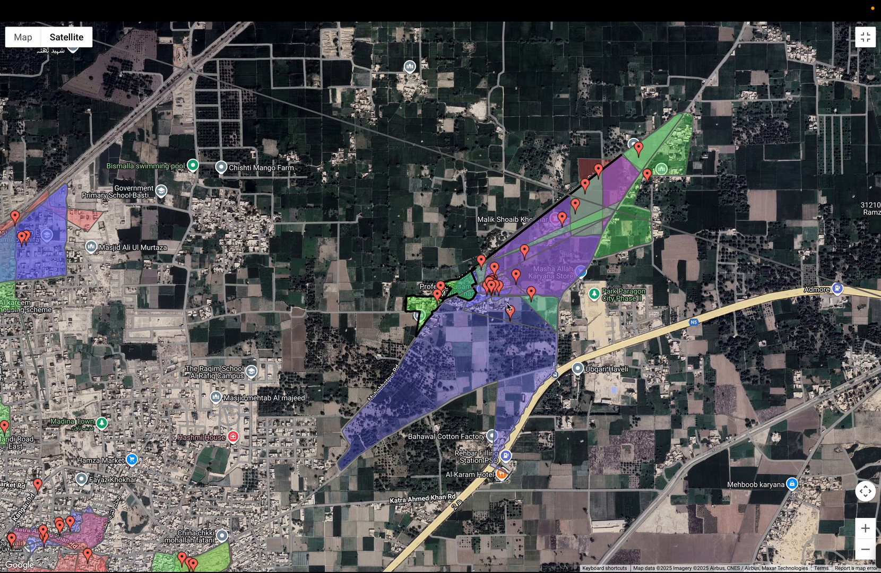
- Check activities 17531170 and 17111793, then reposition the map and open the large polygon's details
click(552, 320)
click(488, 202)
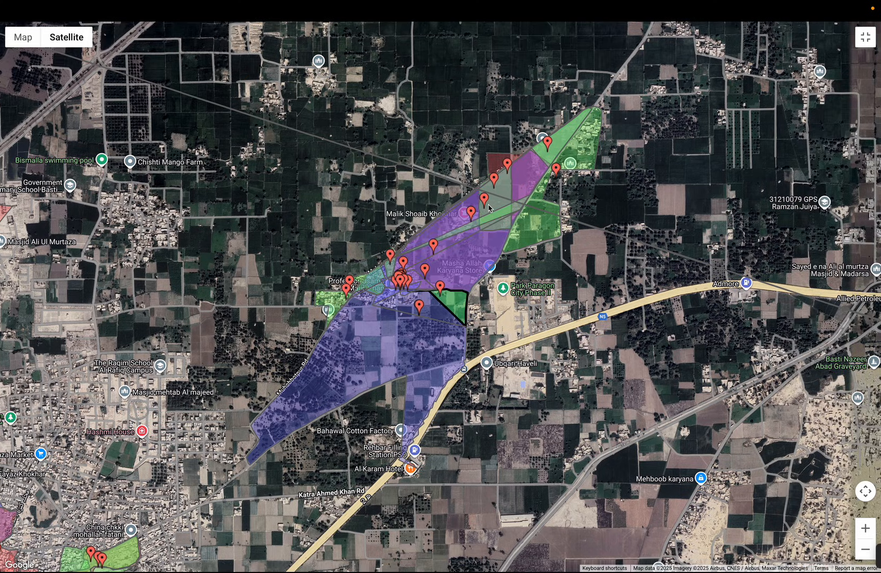
click(507, 214)
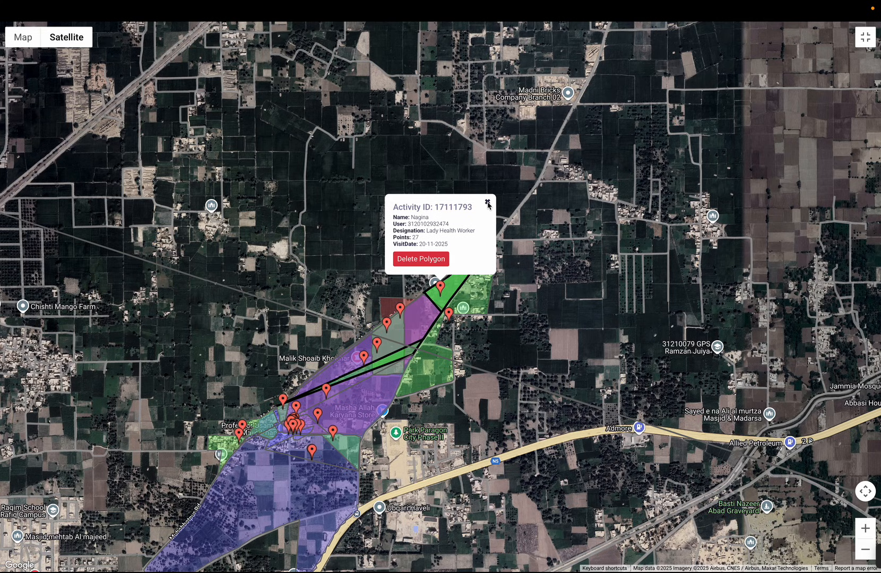
click(487, 203)
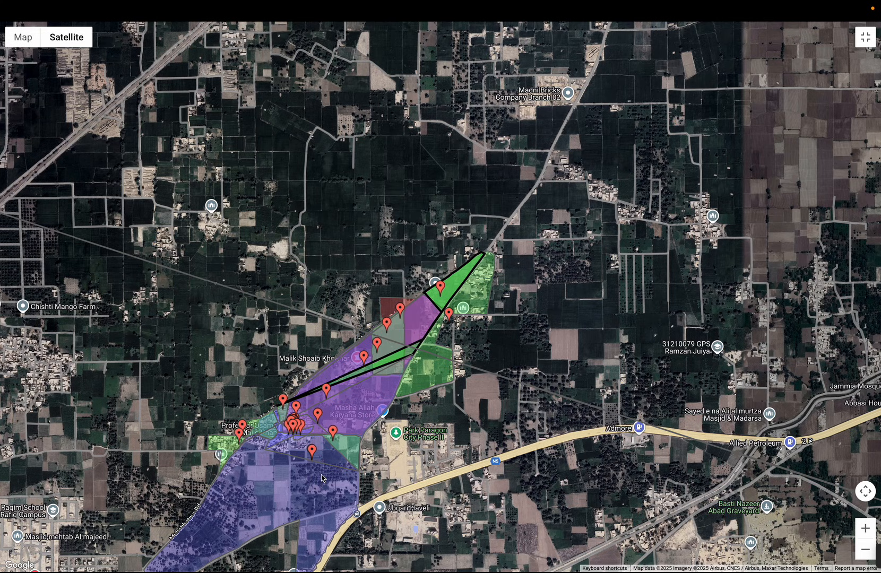
drag(321, 478, 479, 242)
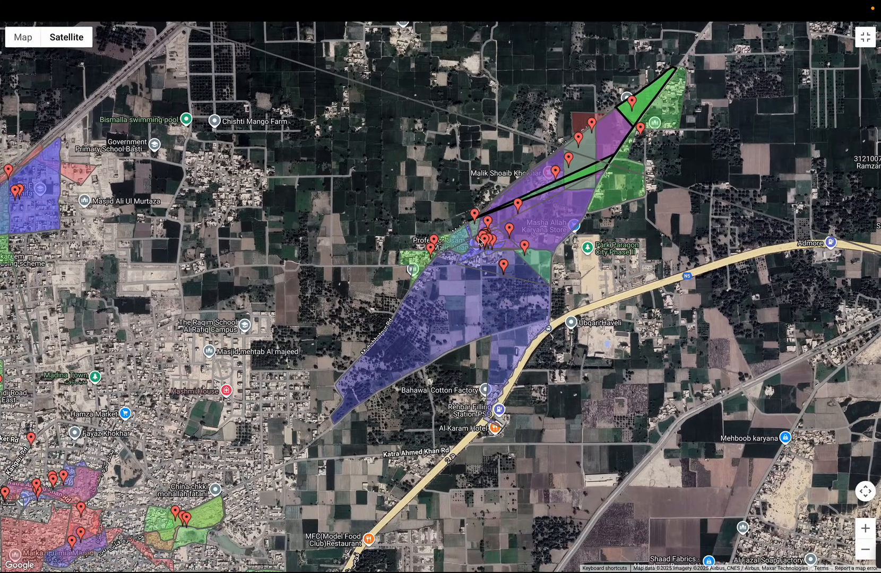
click(503, 254)
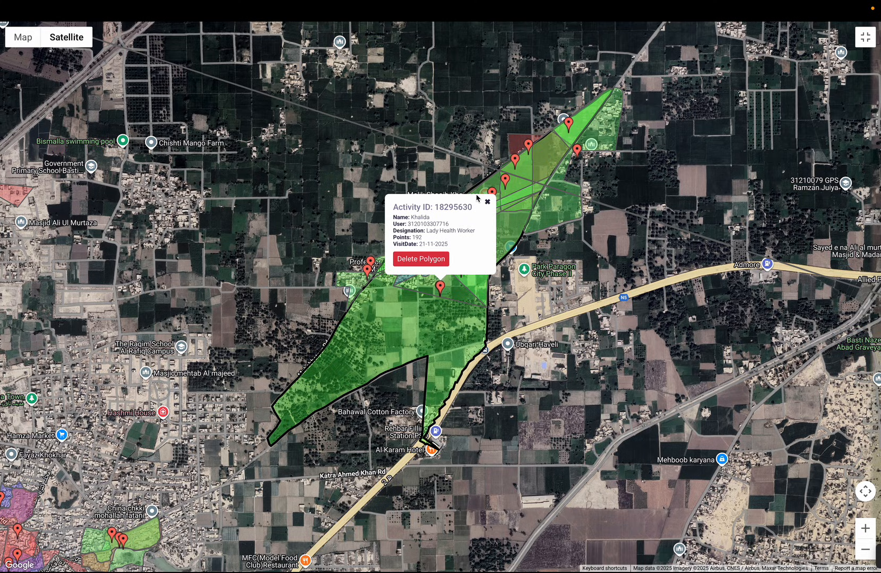
- Close activity 18295630's details and zoom out three levels to show polygons around Ahmedpur East
click(488, 202)
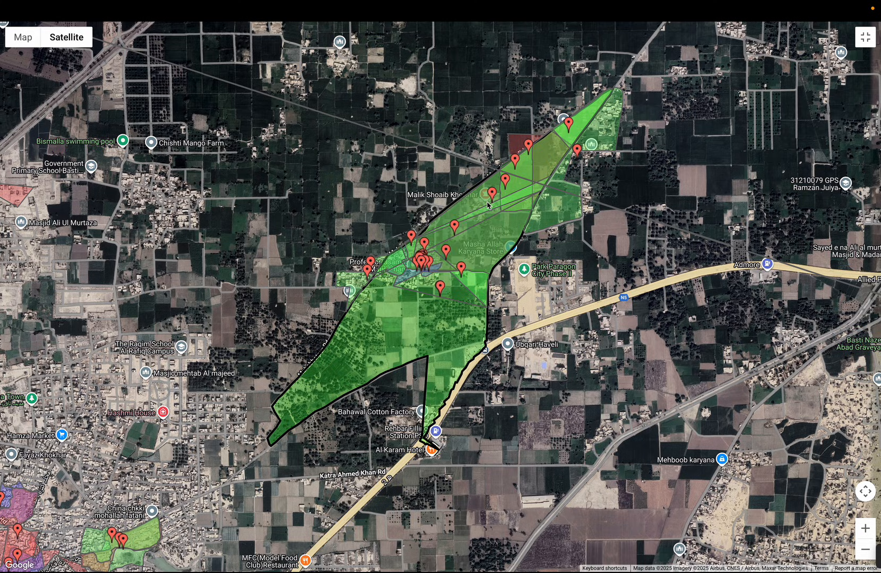
click(865, 550)
click(865, 549)
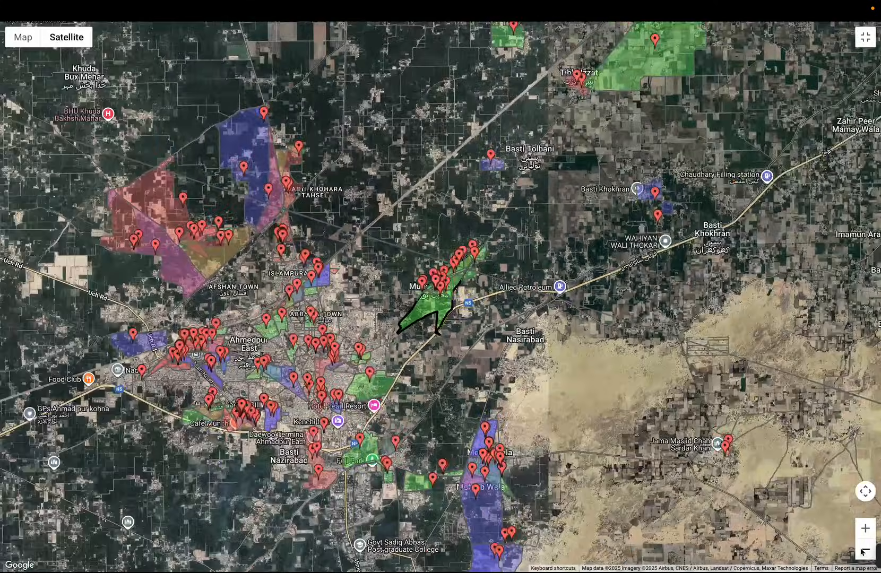
click(865, 550)
mouse_move(296, 4)
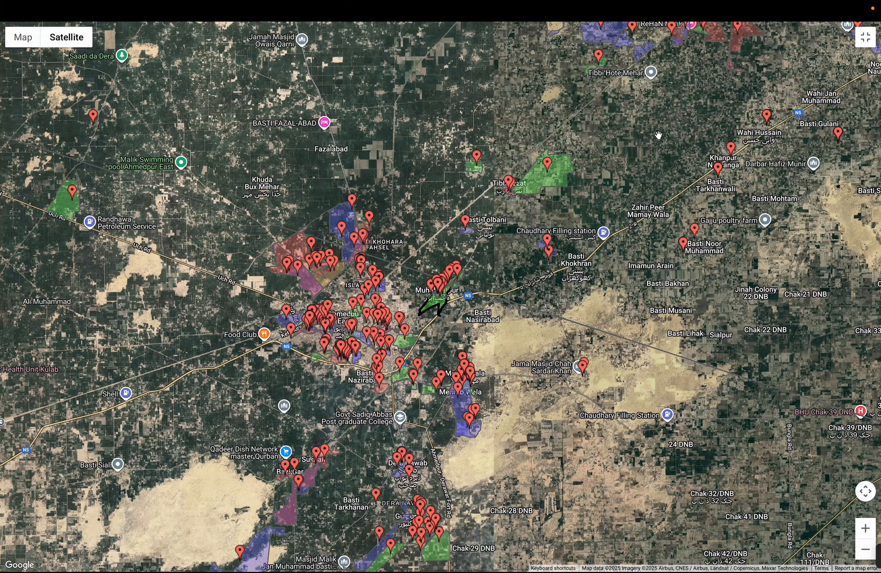
mouse_move(687, 4)
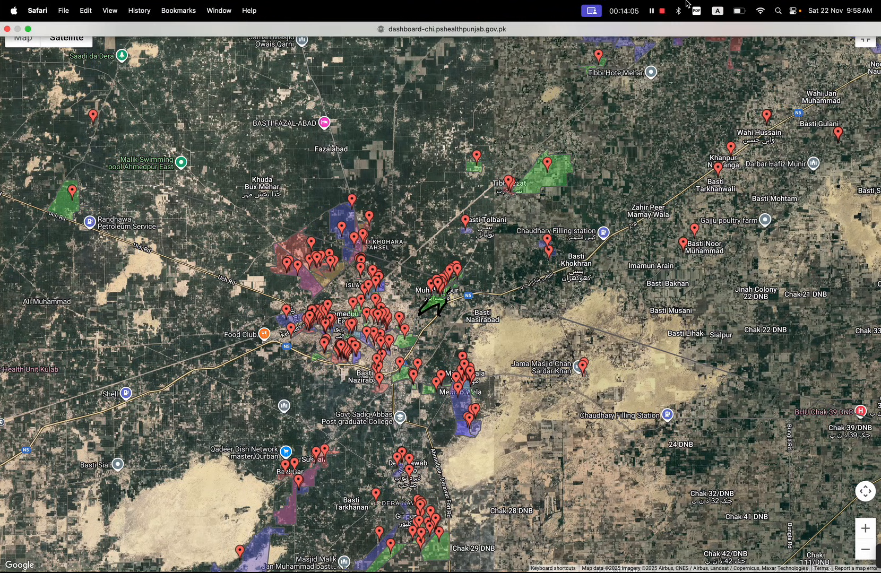